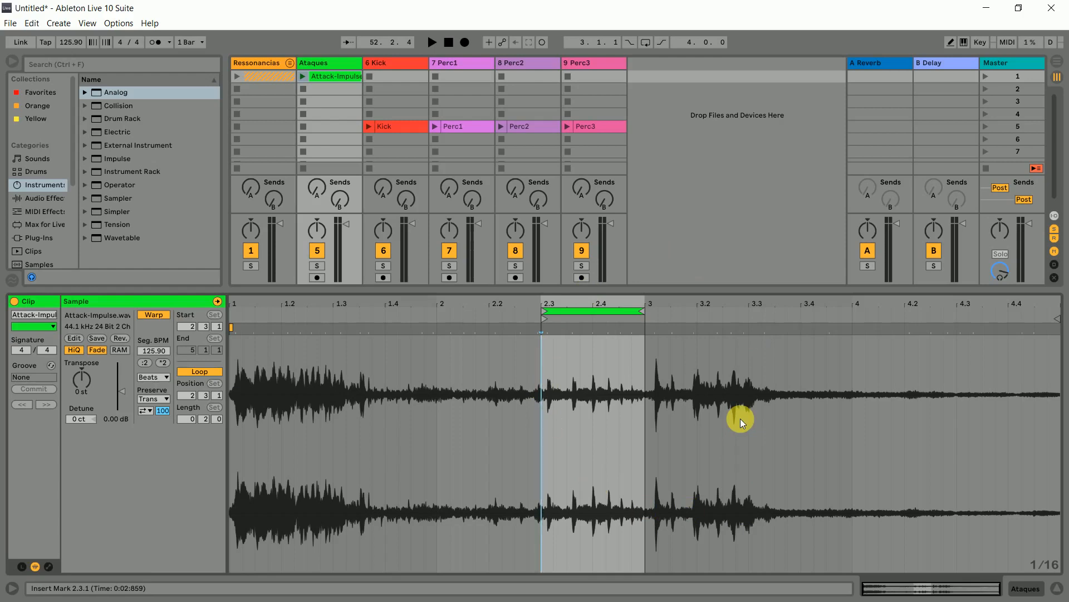
# Step: Add warp markers to the Attack-Impulse clip at the loop start at 2.3 and just before the loop end at 3
pyautogui.moveTo(580, 307); pyautogui.dragTo(540, 350)
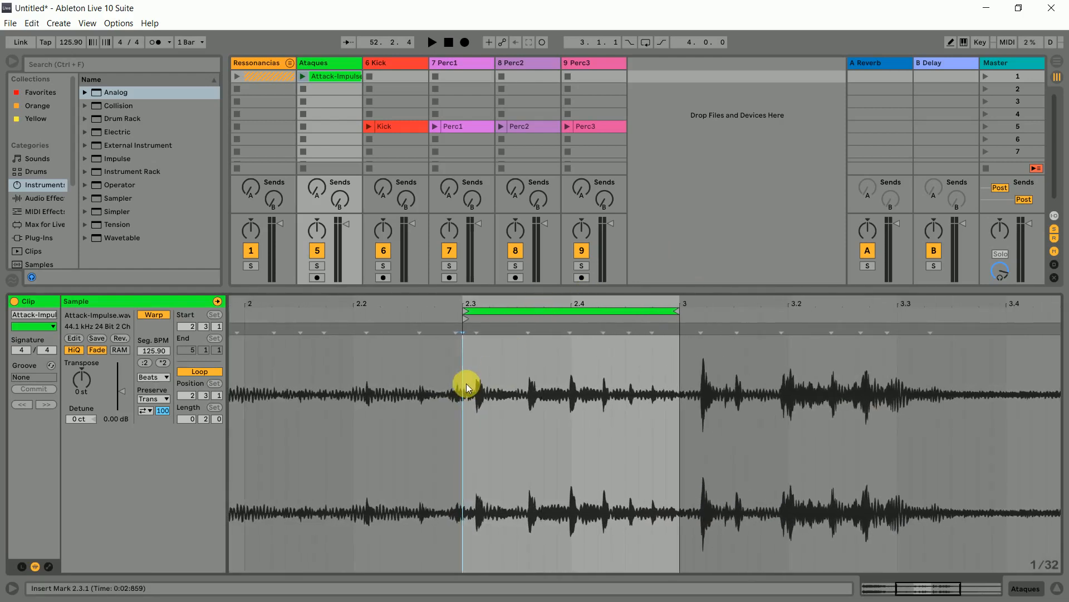
pyautogui.moveTo(498, 297); pyautogui.dragTo(556, 298)
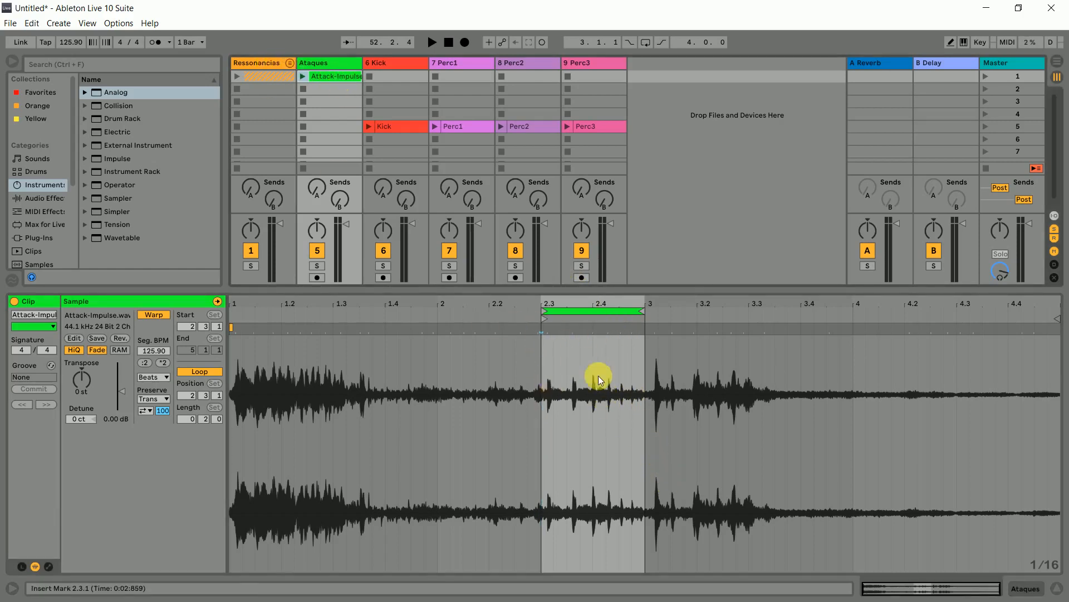
pyautogui.moveTo(635, 294); pyautogui.dragTo(635, 303)
pyautogui.doubleClick(273, 332)
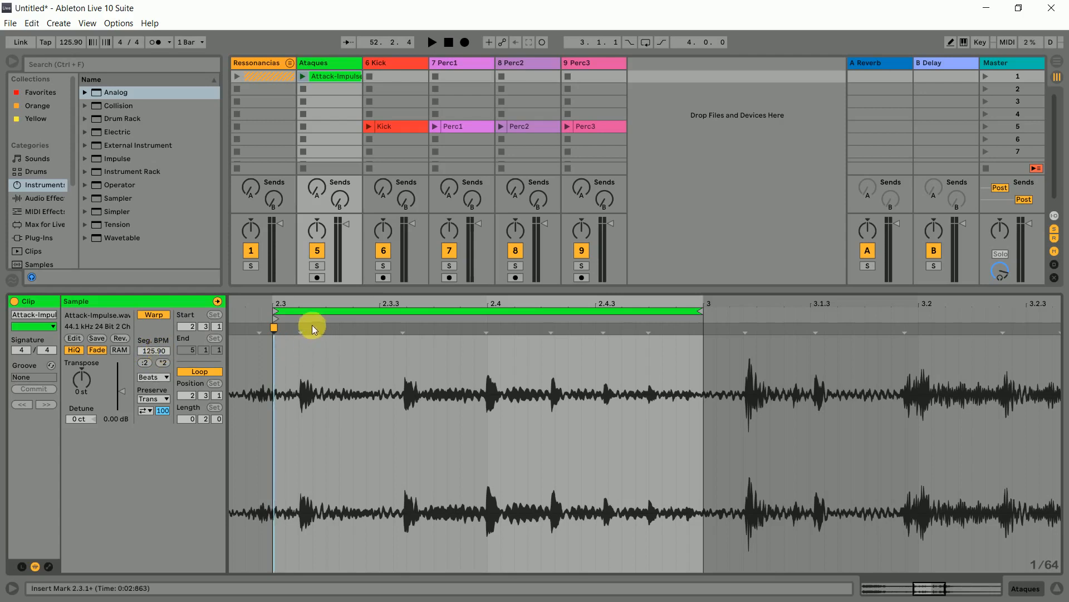
pyautogui.doubleClick(691, 327)
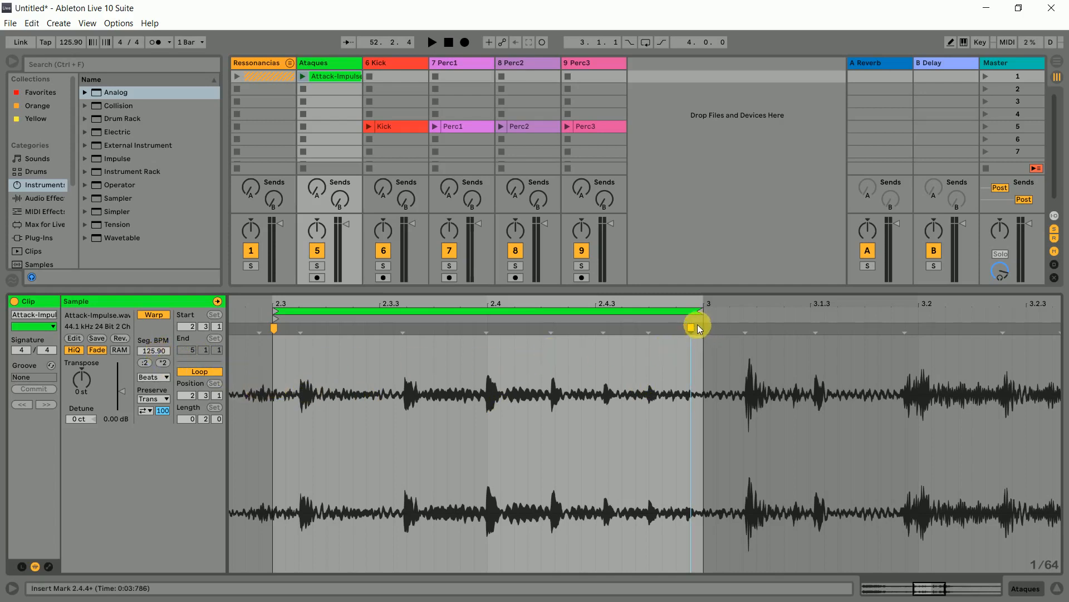
# Step: Try stretching the second warp marker to 3.2 with the loop end extended to 3.2, and play the clip
pyautogui.moveTo(696, 326); pyautogui.dragTo(919, 334)
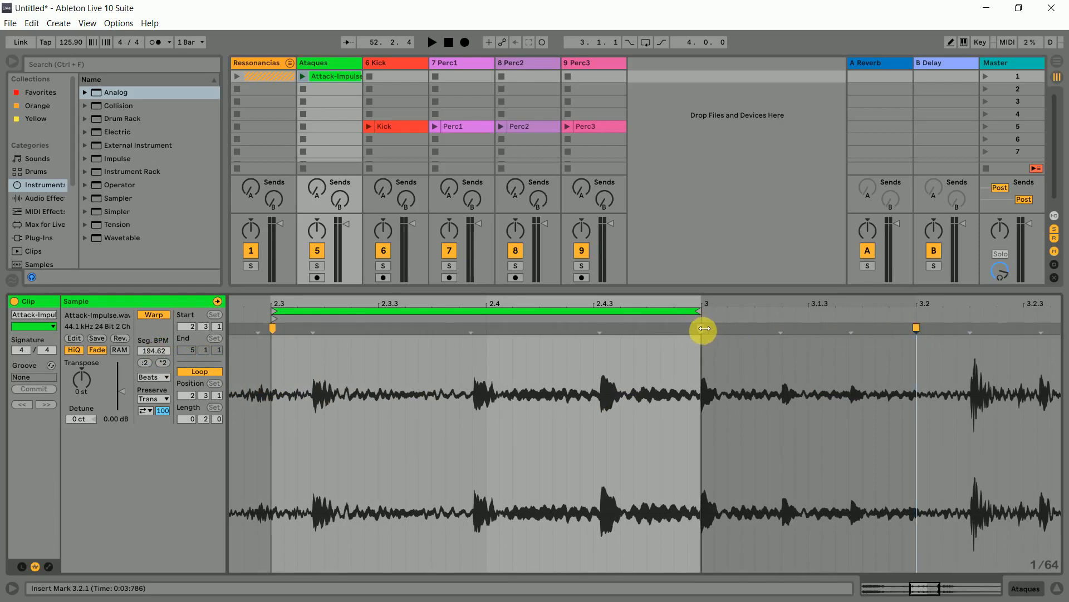
pyautogui.moveTo(702, 315); pyautogui.dragTo(917, 313)
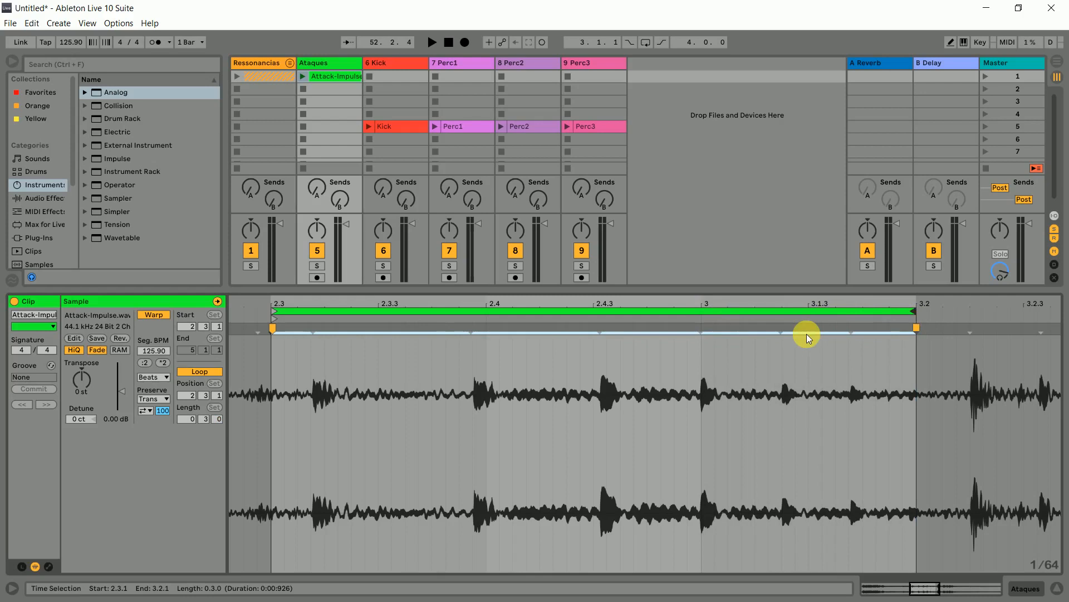
pyautogui.click(306, 77)
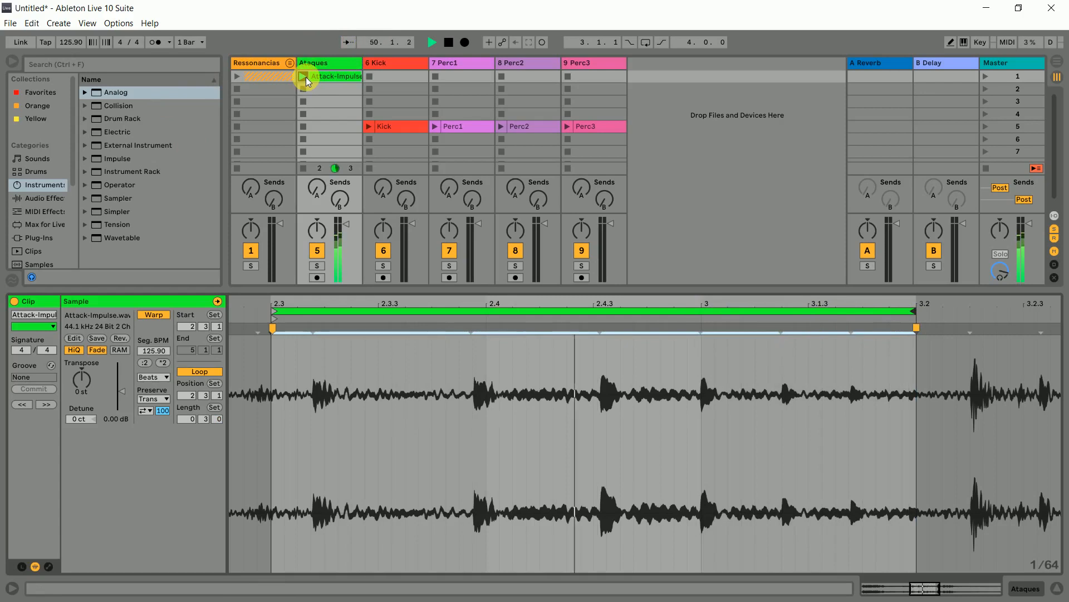
pyautogui.click(306, 91)
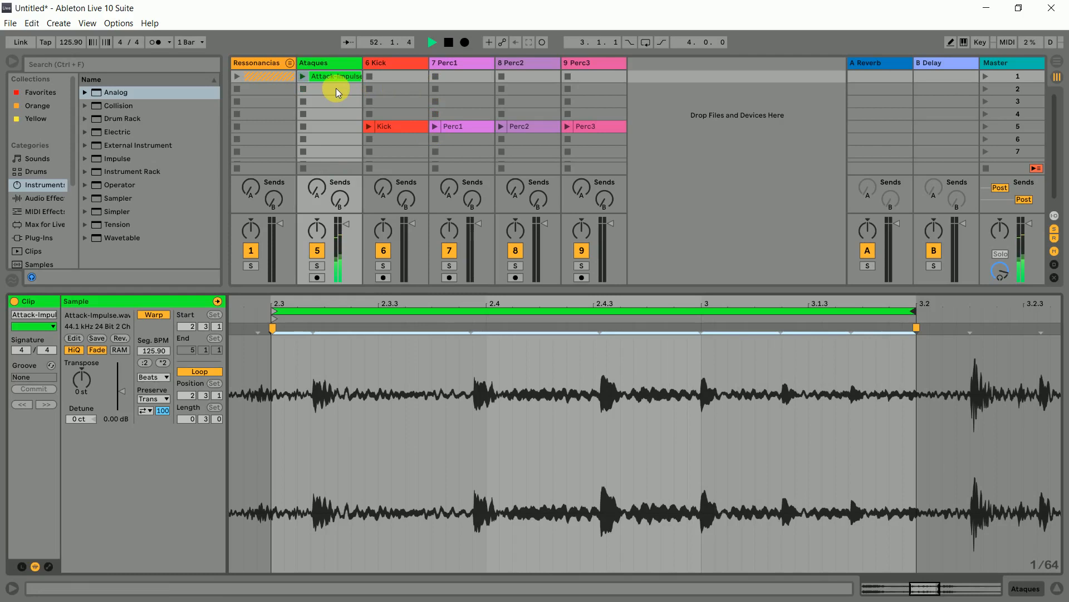
# Step: Stop playback and undo the loop extension and the warp marker move
pyautogui.press('space')
pyautogui.hotkey('ctrl', 'z')
pyautogui.hotkey('ctrl', 'z')
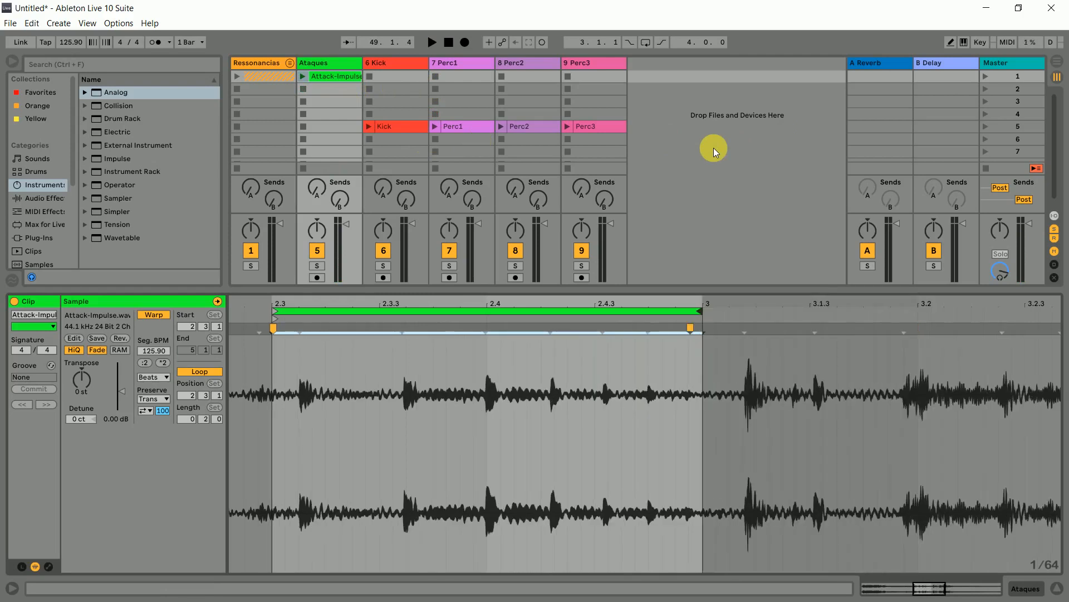
# Step: Play the original Attack-Impulse clip briefly, and duplicate it into the second slot of the Ataques track
pyautogui.click(301, 76)
pyautogui.press('space')
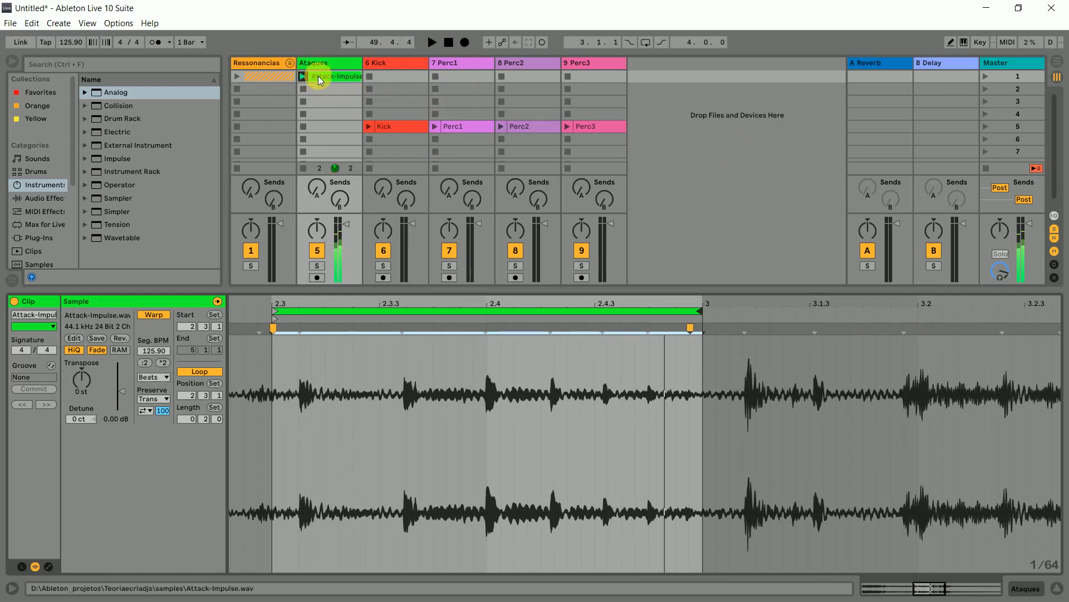
pyautogui.click(320, 77)
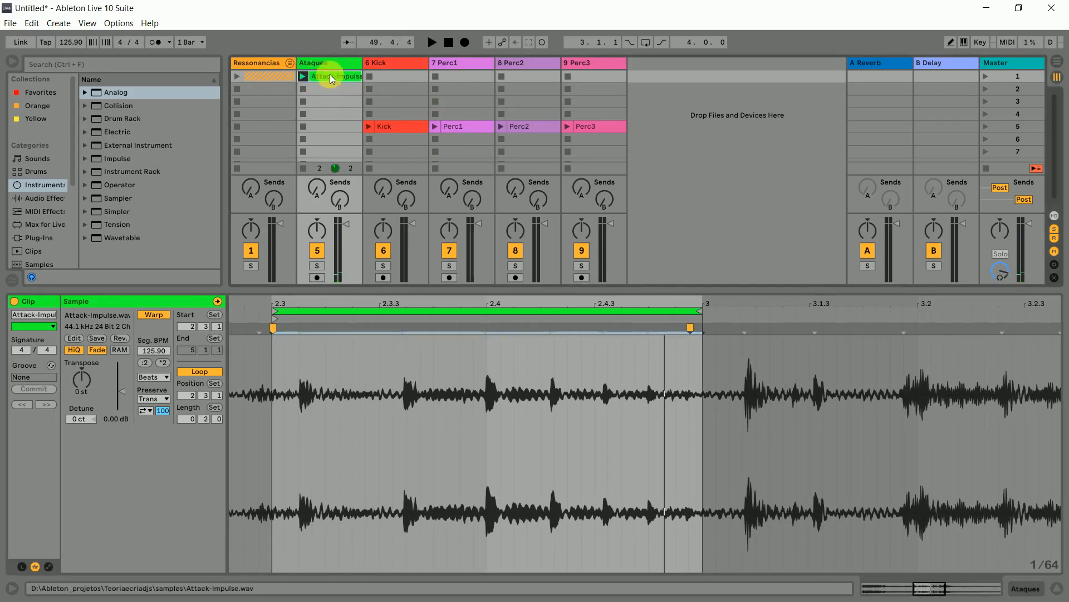
pyautogui.hotkey('ctrl', 'd')
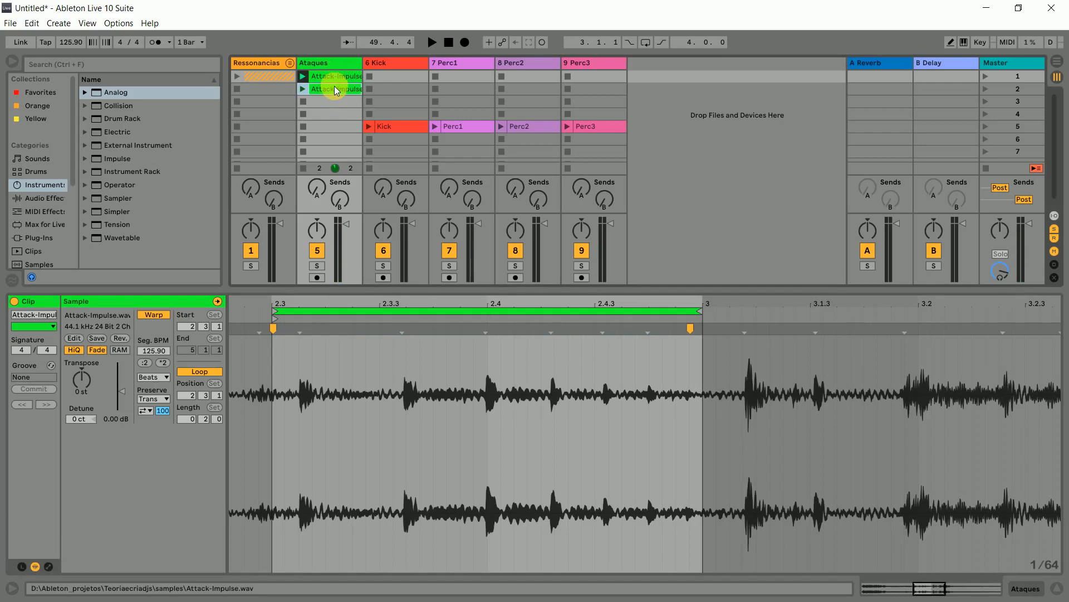
# Step: In the duplicated clip, stretch the second warp marker to 3.2 and extend the loop end to 3.2.2
pyautogui.click(334, 87)
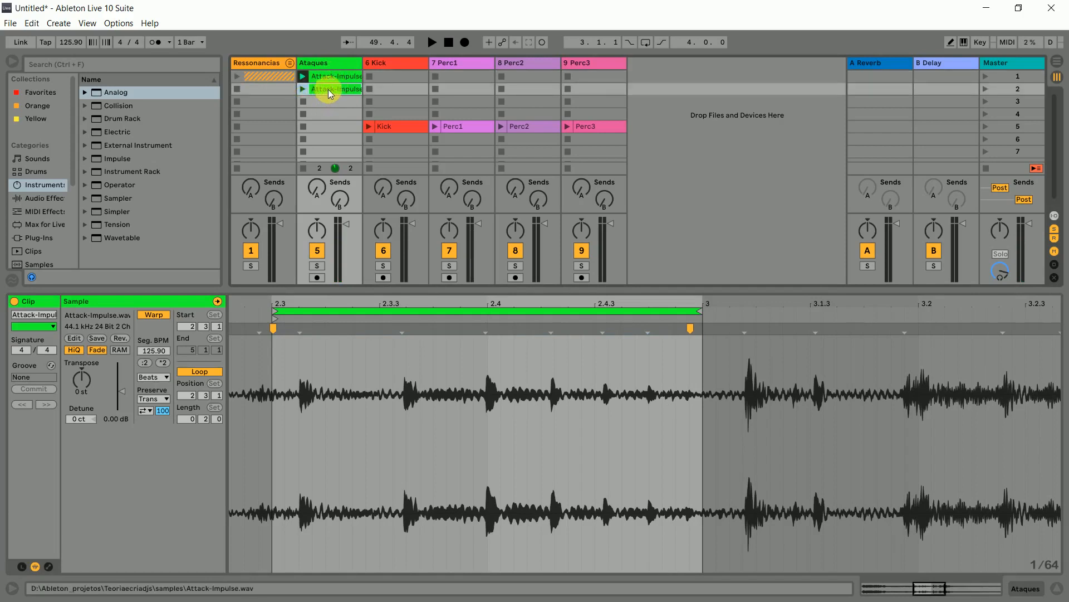
pyautogui.moveTo(695, 332); pyautogui.dragTo(916, 327)
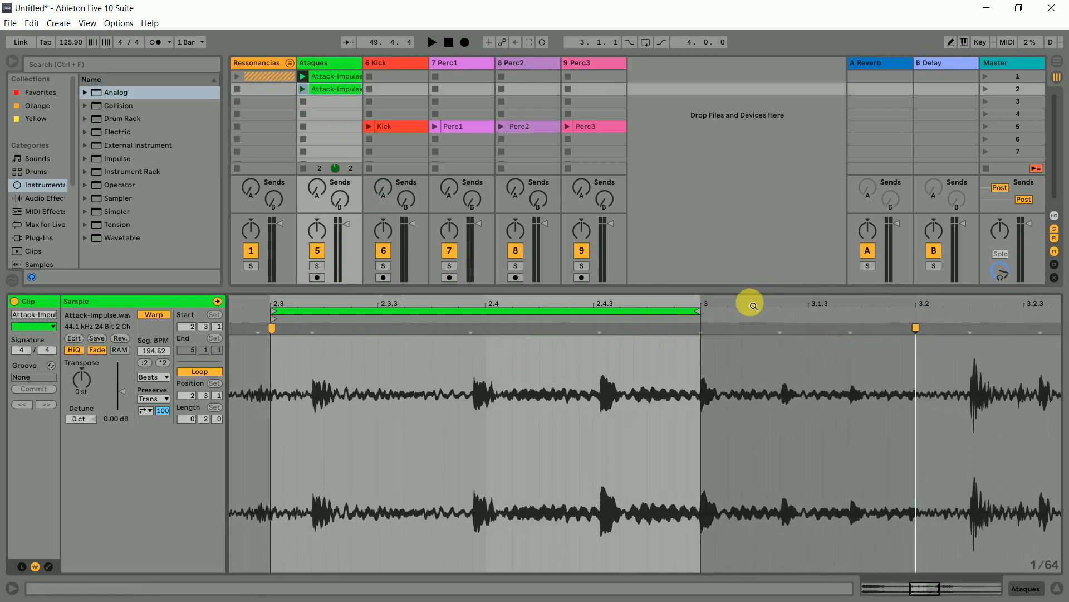
pyautogui.moveTo(697, 311); pyautogui.dragTo(978, 321)
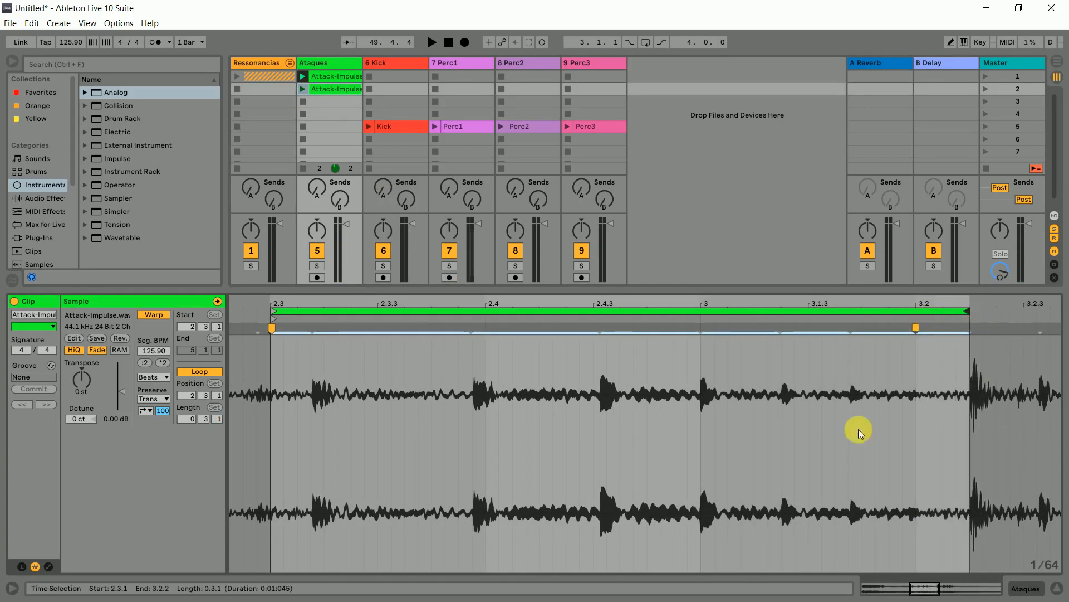
# Step: Play the stretched duplicate and the original Attack-Impulse clip alternately to compare their sound
pyautogui.click(301, 87)
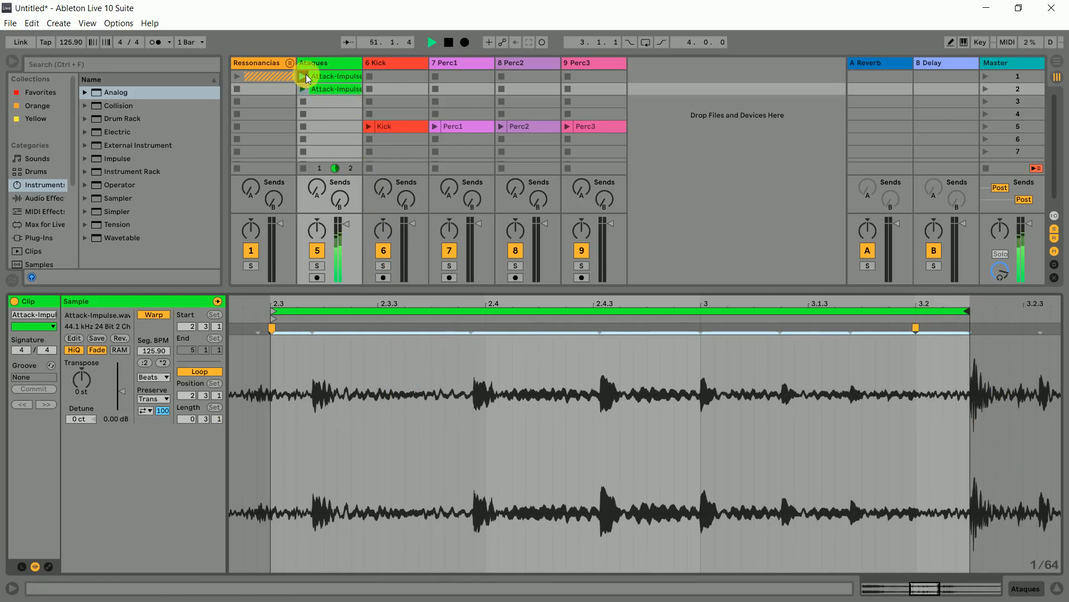
pyautogui.click(314, 76)
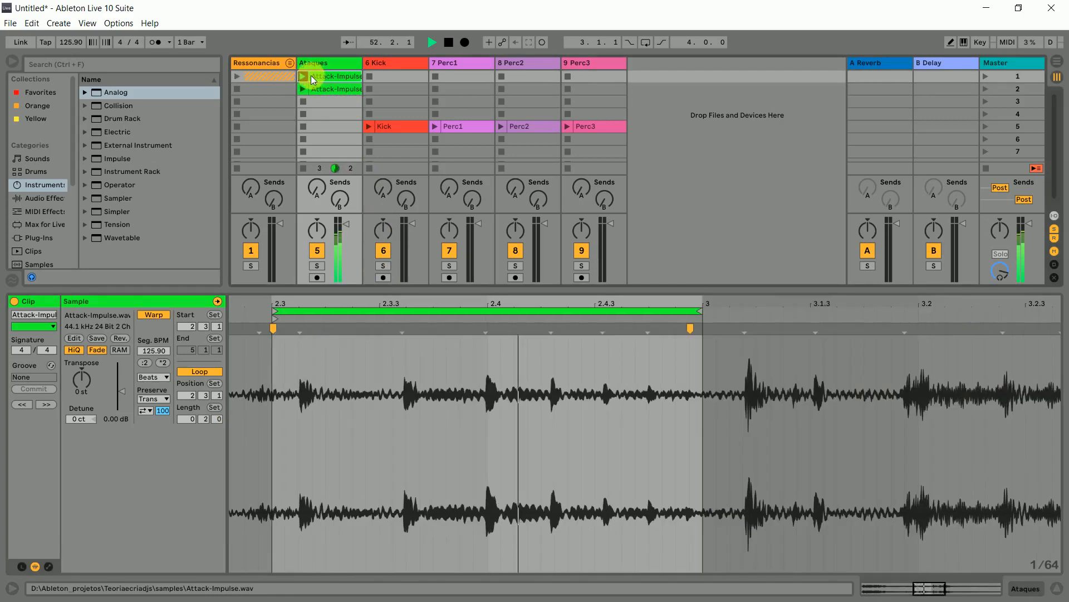
pyautogui.click(317, 88)
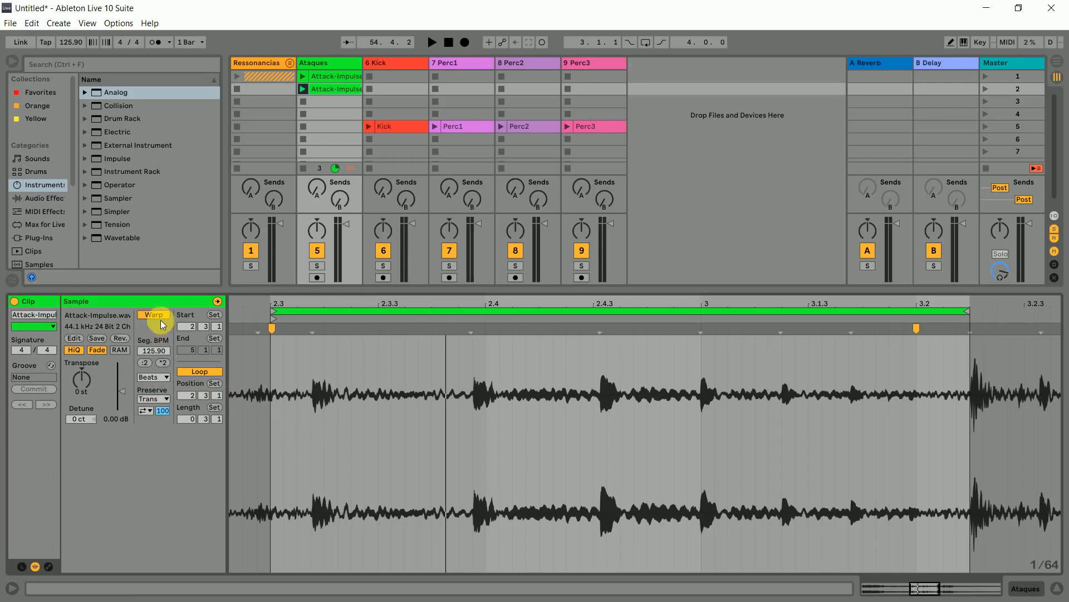
# Step: Review the warp modes available for the stretched clip, keep Beats, and inspect the transient markers along its waveform
pyautogui.click(159, 377)
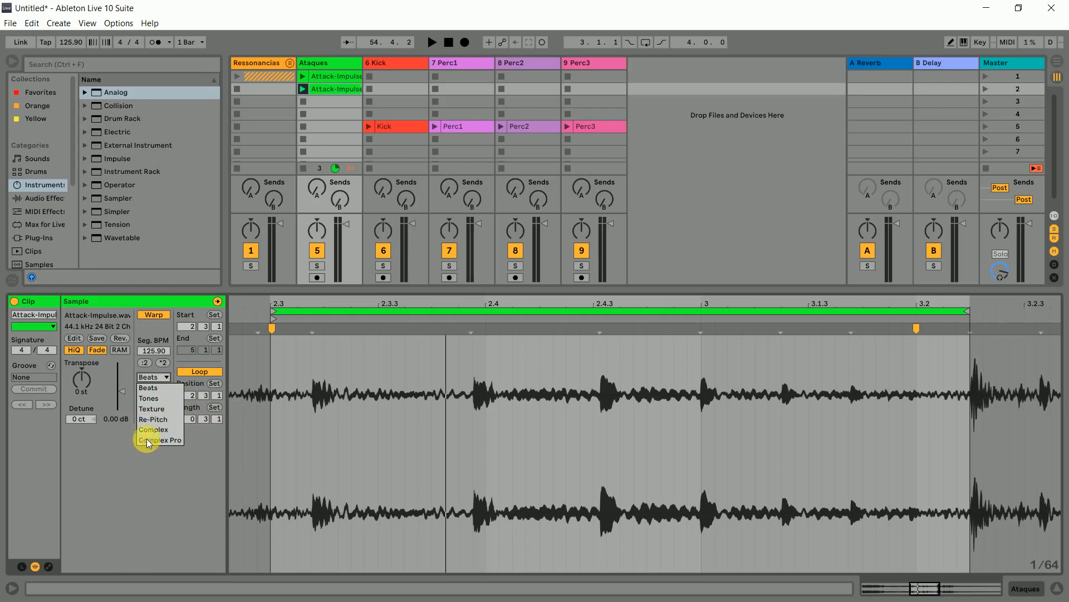
pyautogui.click(156, 390)
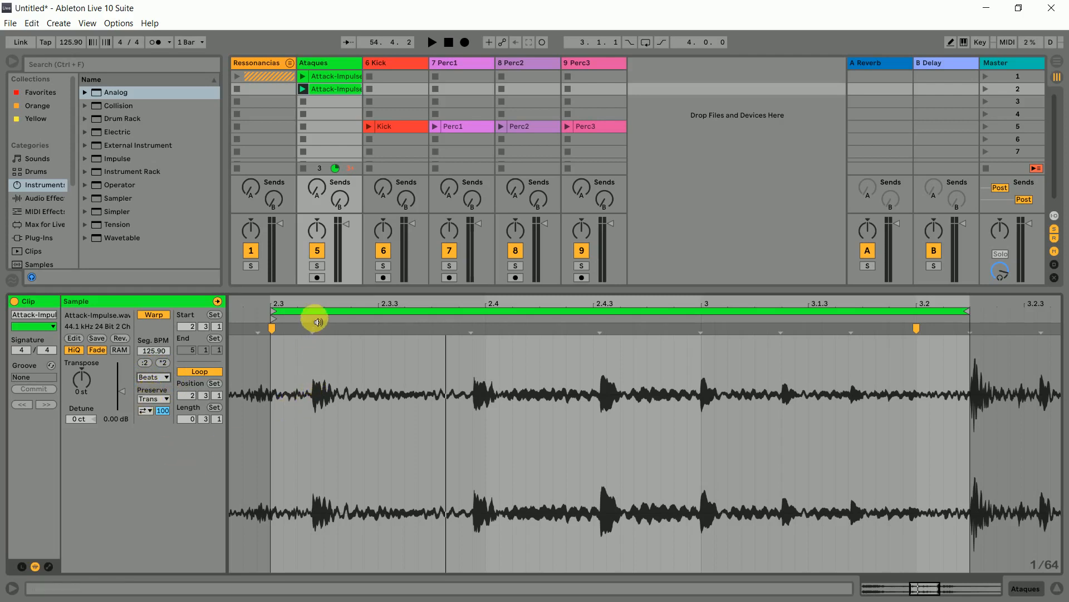
pyautogui.click(312, 337)
pyautogui.moveTo(311, 303); pyautogui.dragTo(318, 443)
pyautogui.moveTo(380, 303); pyautogui.dragTo(304, 342)
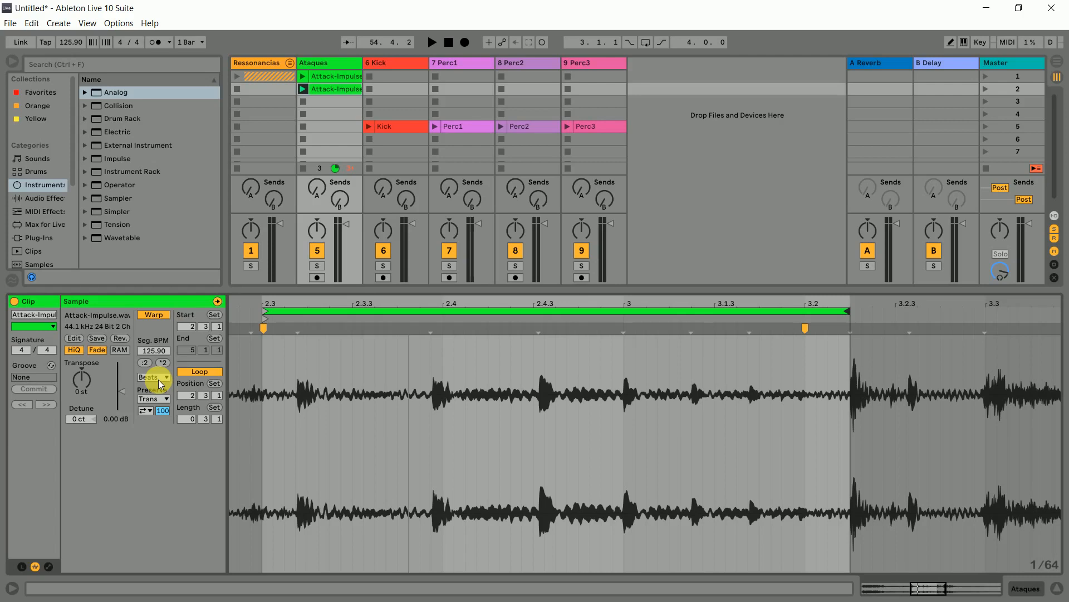
# Step: Compare the Perc2 clip's waveform with the transients in the stretched Attack-Impulse clip
pyautogui.click(522, 126)
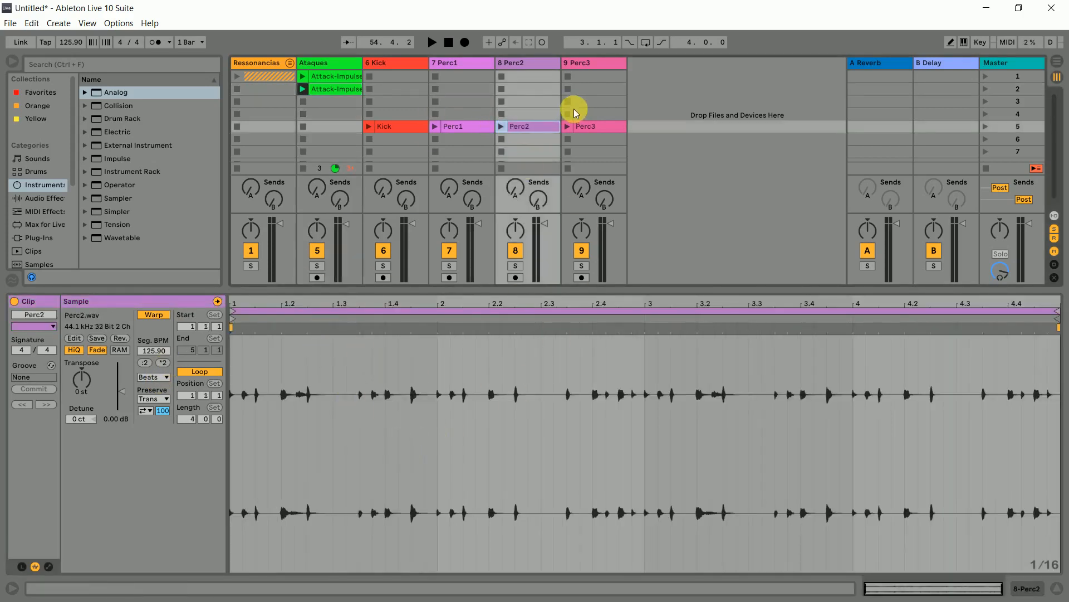
pyautogui.click(339, 90)
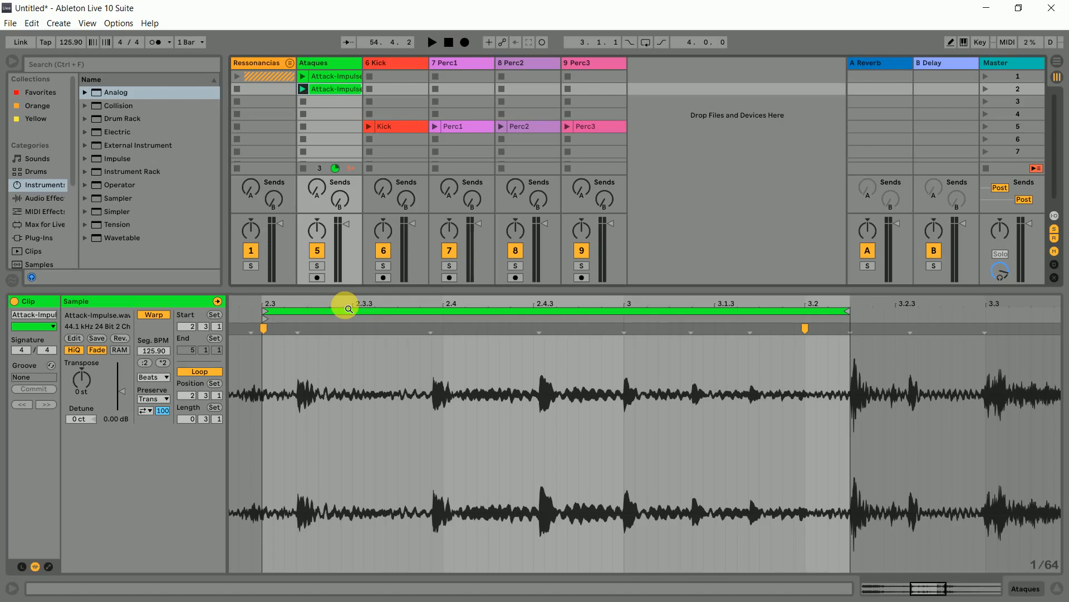
pyautogui.moveTo(348, 308)
pyautogui.mouseDown()
pyautogui.moveTo(349, 326)
pyautogui.moveTo(352, 308)
pyautogui.mouseUp()
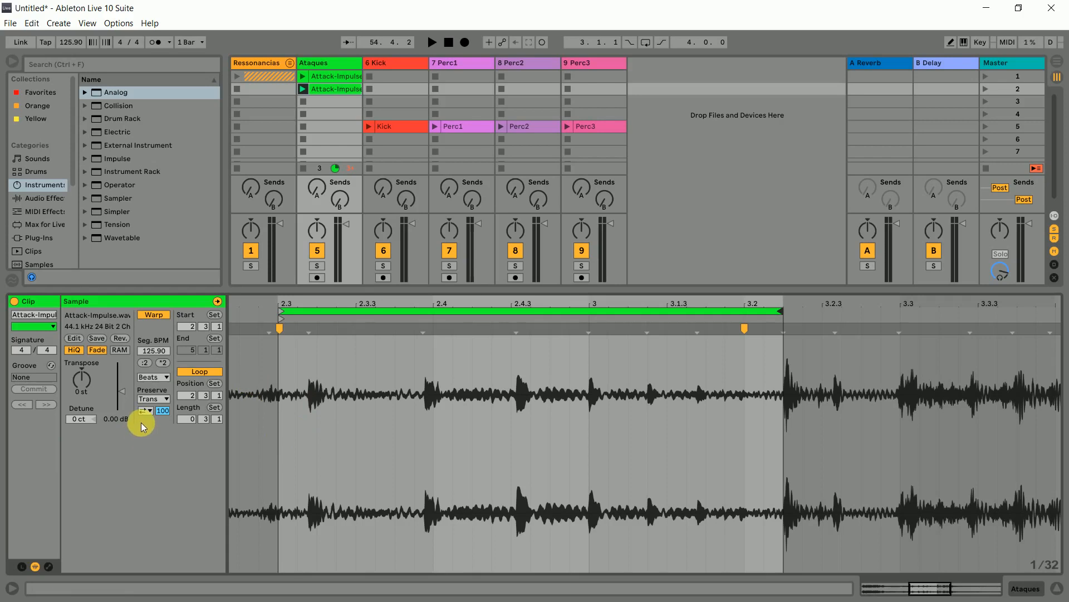
# Step: Set the stretched clip's Preserve option to 1/4 and play it to hear the effect
pyautogui.click(158, 399)
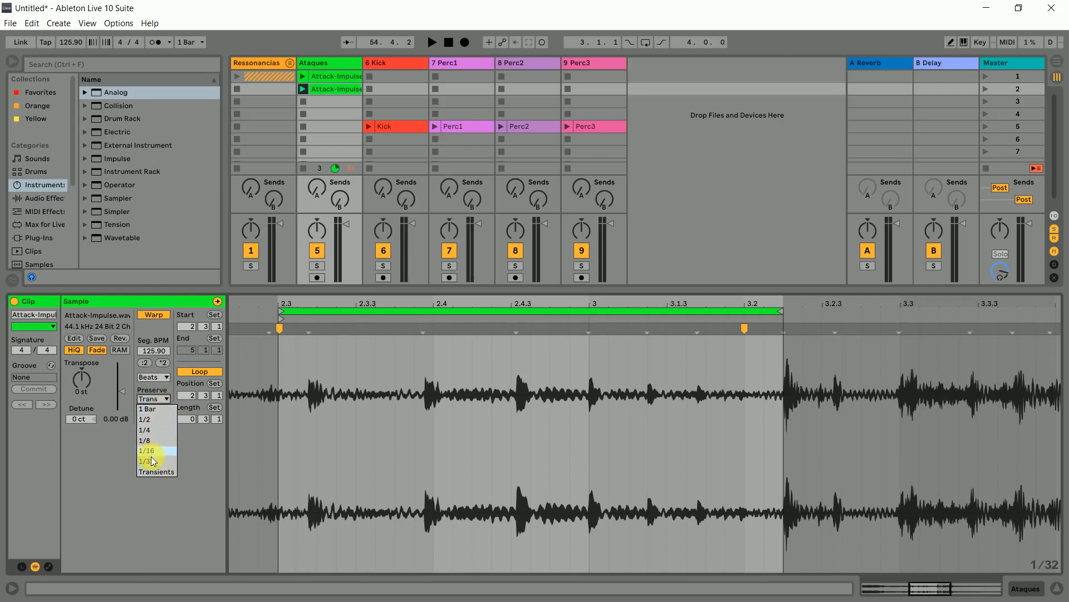
pyautogui.click(202, 452)
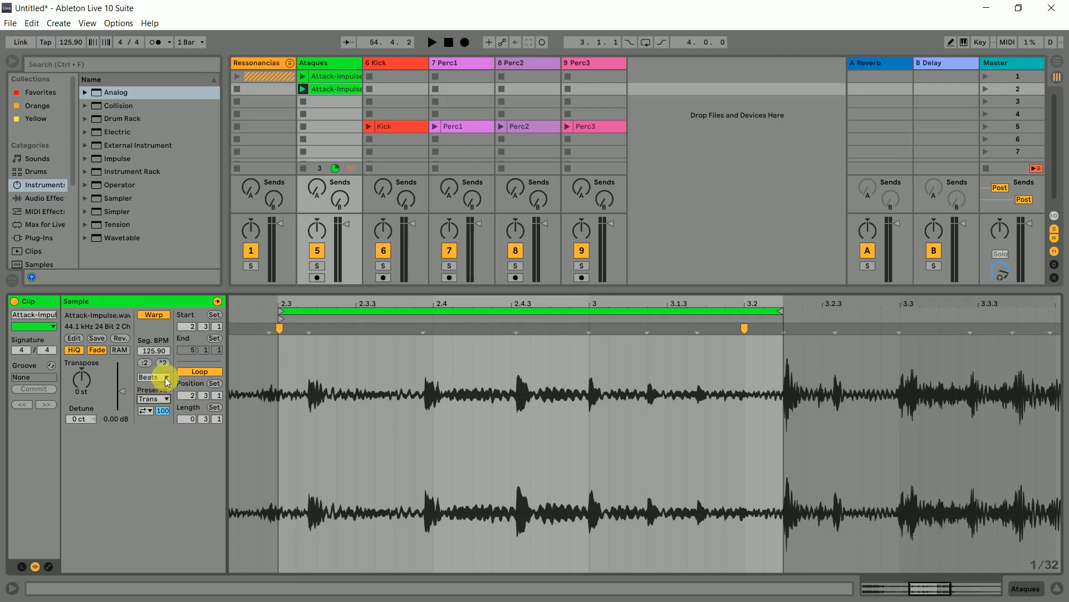
pyautogui.click(165, 399)
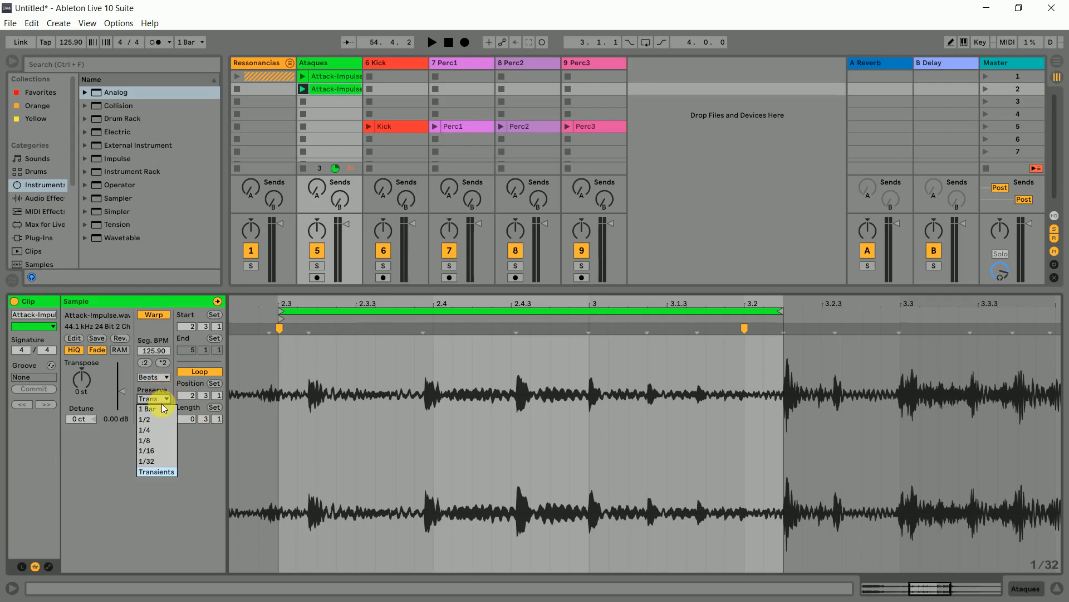
pyautogui.click(160, 430)
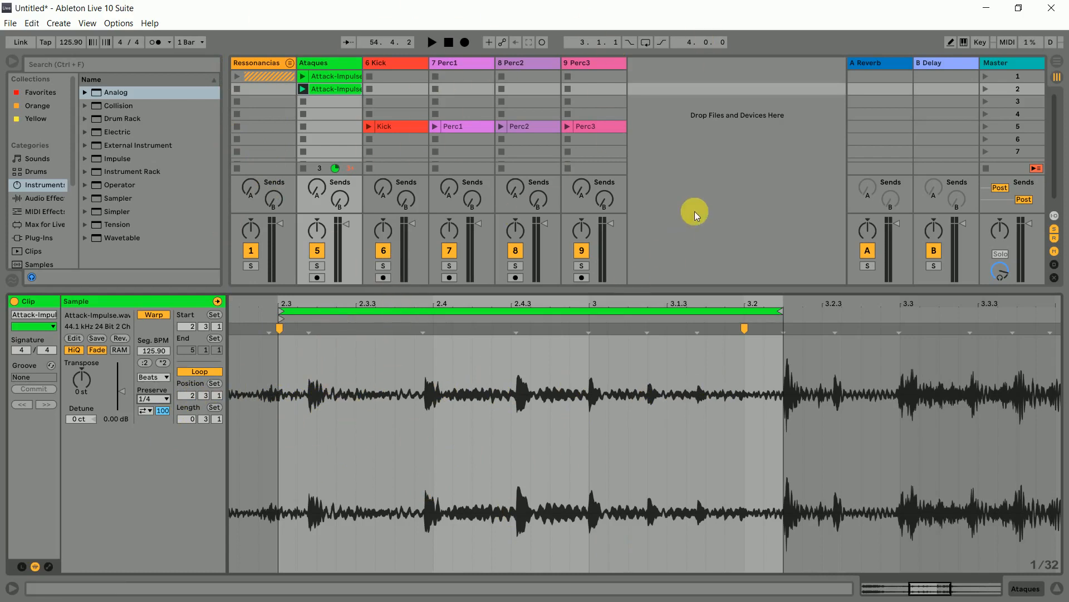
pyautogui.press('space')
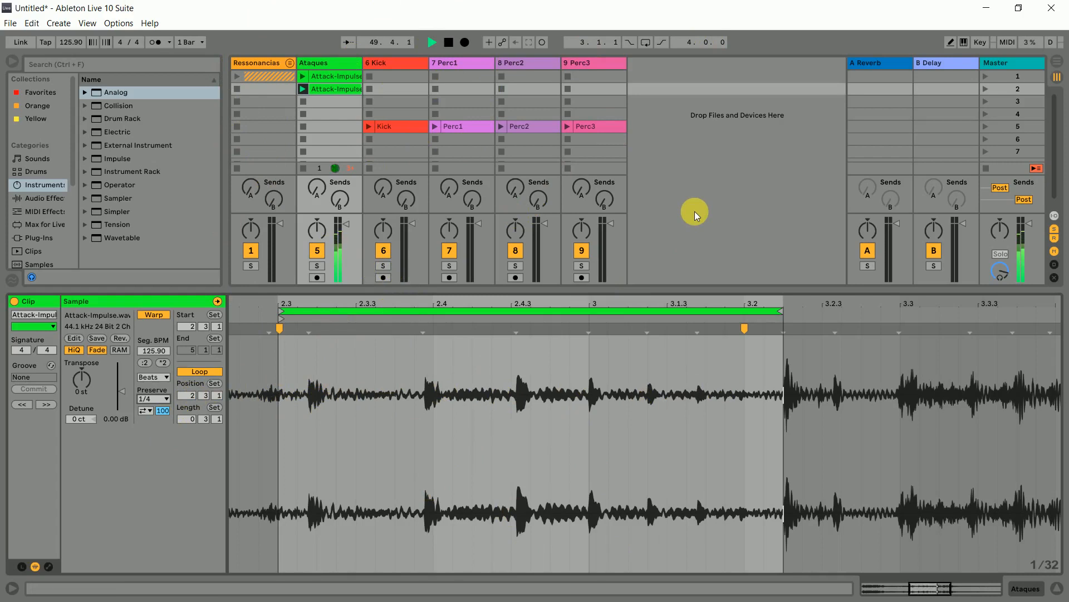
pyautogui.press('space')
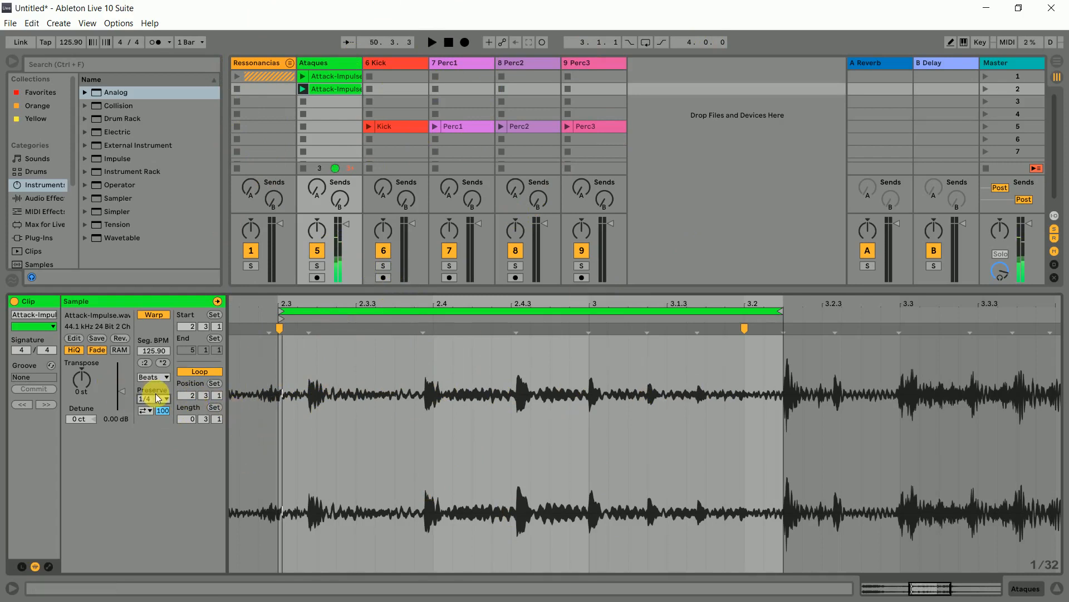
# Step: Set the stretched clip's Preserve option to Transients and play it again
pyautogui.click(158, 397)
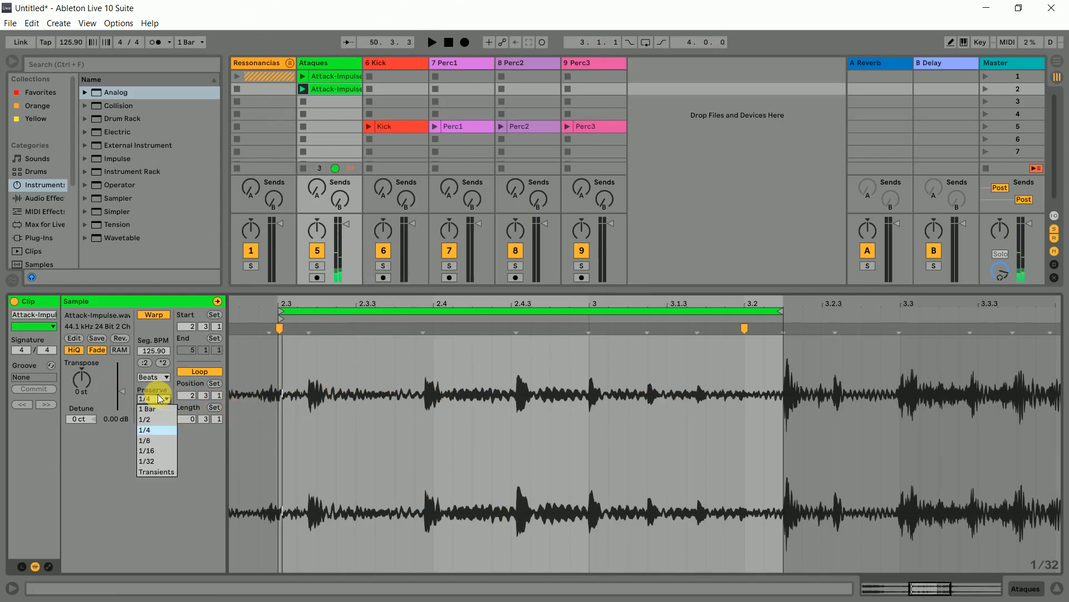
pyautogui.click(157, 473)
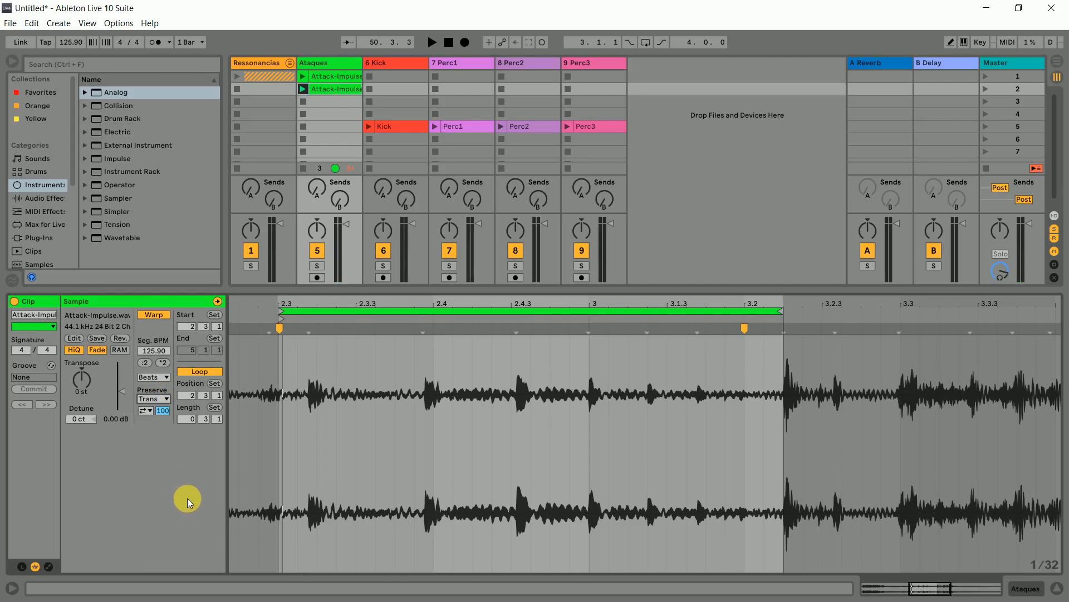
pyautogui.press('space')
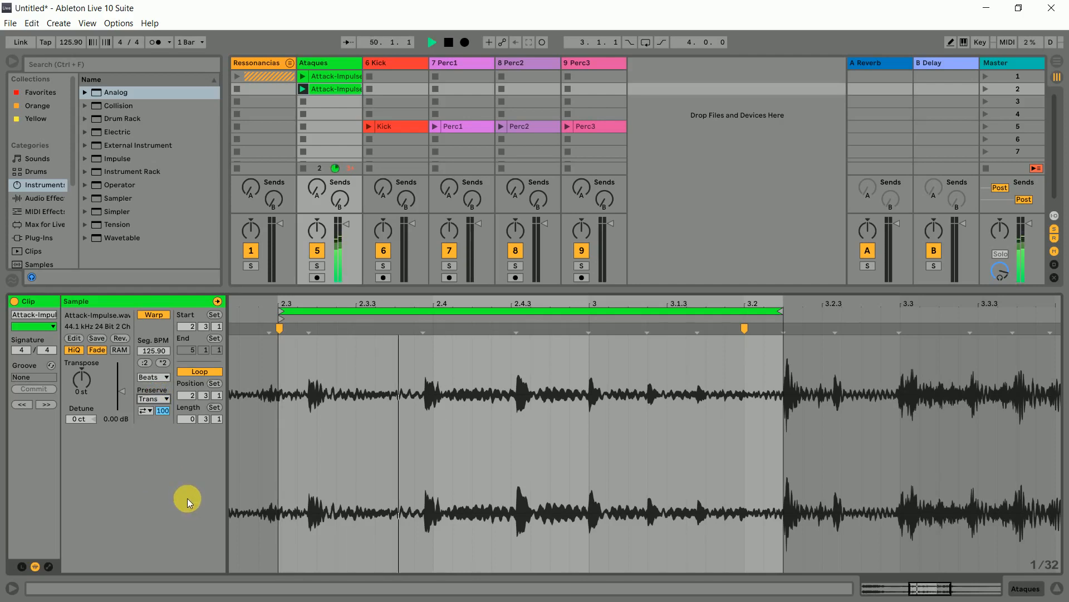
pyautogui.press('space')
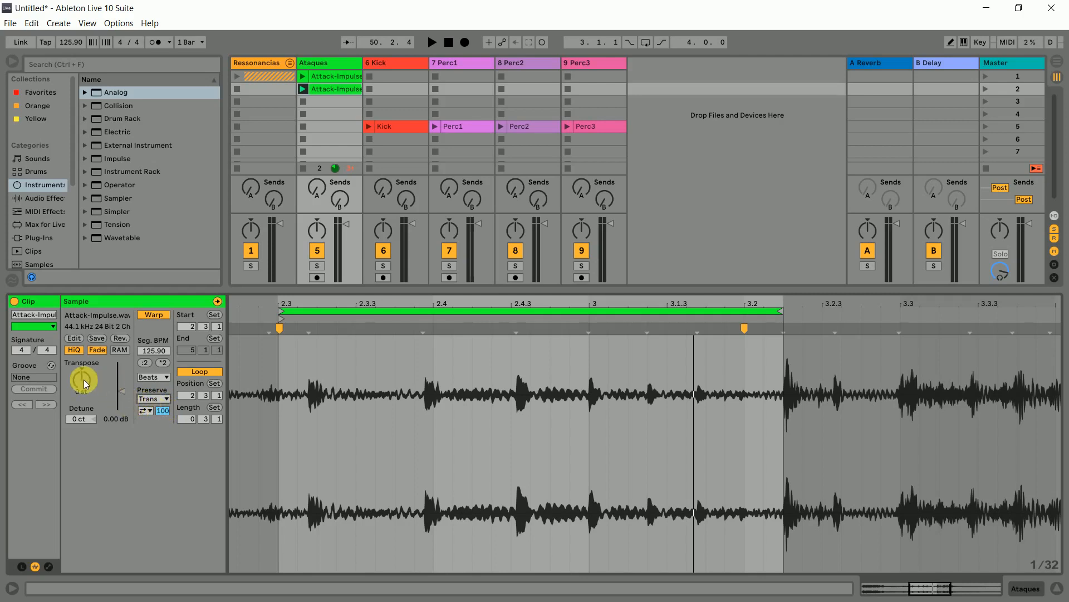
# Step: Transpose the stretched Attack-Impulse clip to -7 st and play it to hear the lower pitch
pyautogui.moveTo(84, 384); pyautogui.dragTo(85, 388)
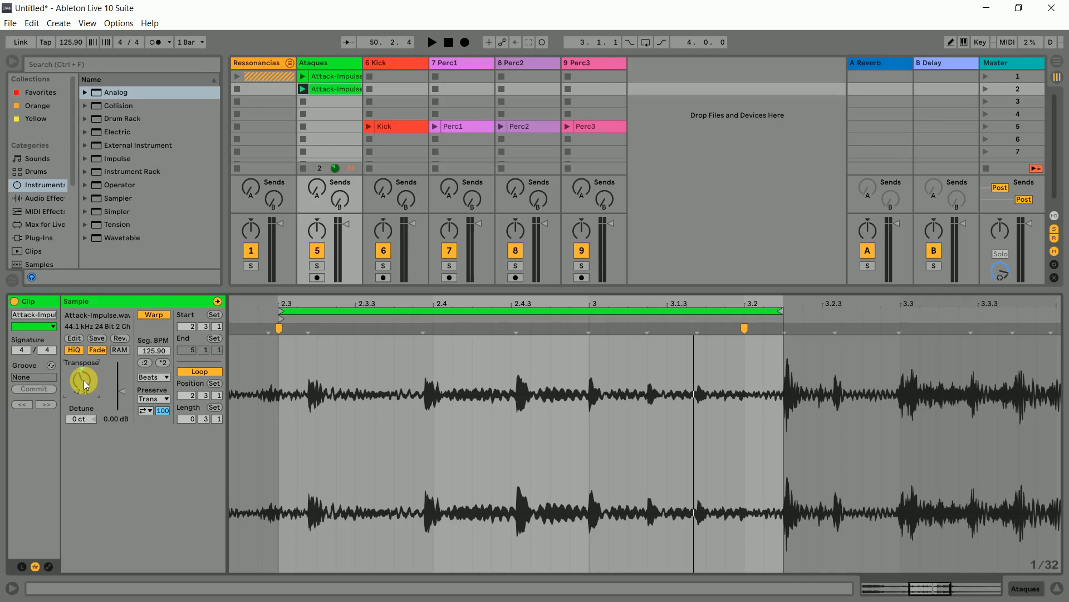
pyautogui.press('space')
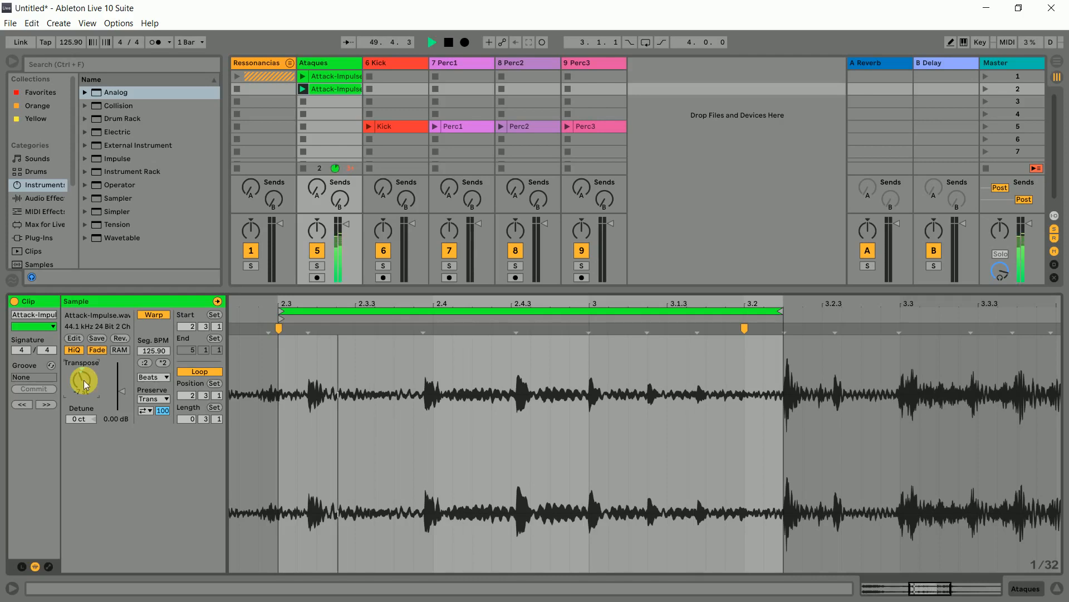
pyautogui.press('space')
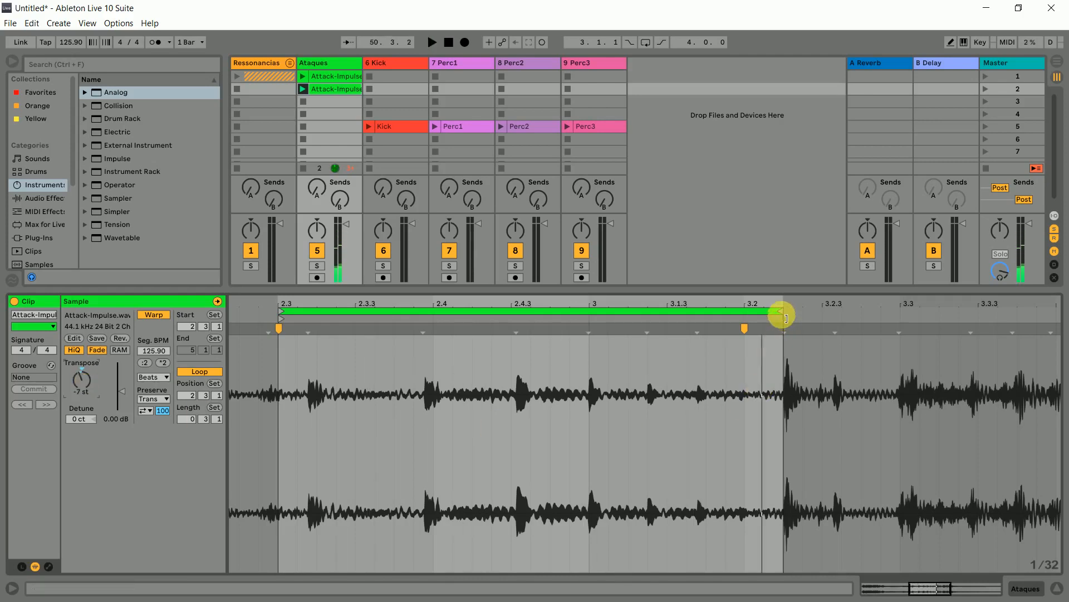
# Step: Extend the clip's loop length to 1.1.0, stretch its second warp marker to the loop end, and play it
pyautogui.moveTo(781, 311)
pyautogui.mouseDown()
pyautogui.moveTo(1016, 321)
pyautogui.moveTo(1055, 311)
pyautogui.mouseUp()
pyautogui.moveTo(751, 328)
pyautogui.mouseDown()
pyautogui.moveTo(1043, 330)
pyautogui.moveTo(1055, 343)
pyautogui.mouseUp()
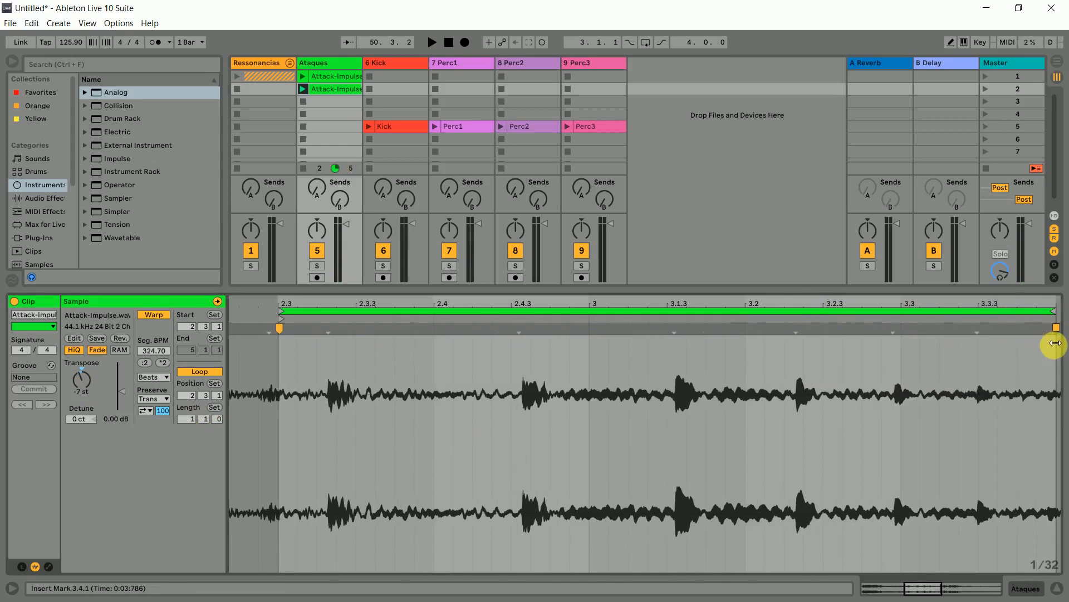
pyautogui.press('space')
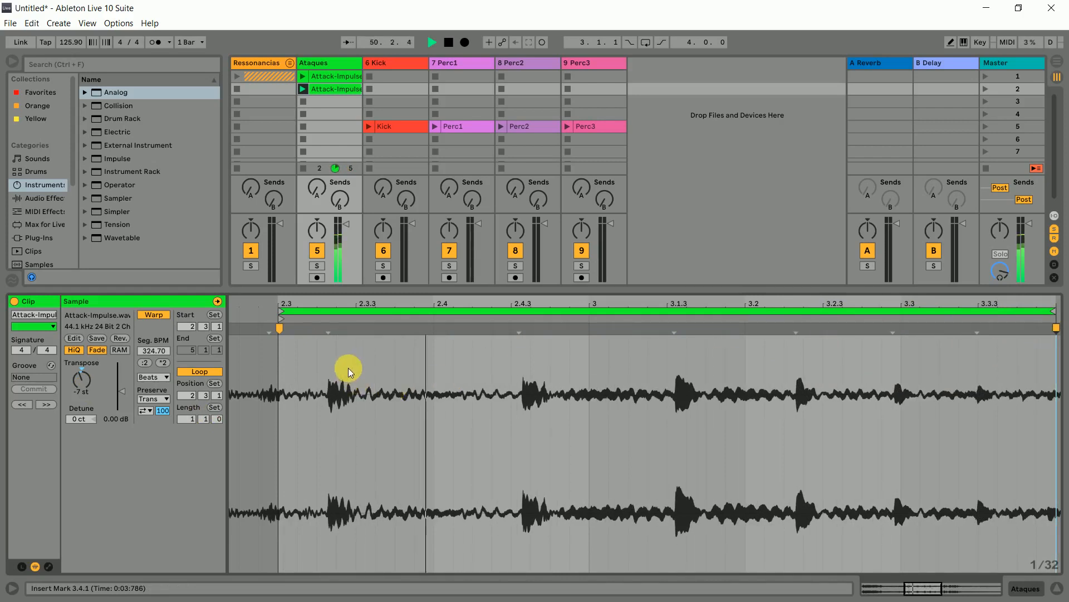
pyautogui.press('space')
# Step: Set the stretched clip's Preserve option to 1/32 and play it to hear the effect
pyautogui.click(165, 398)
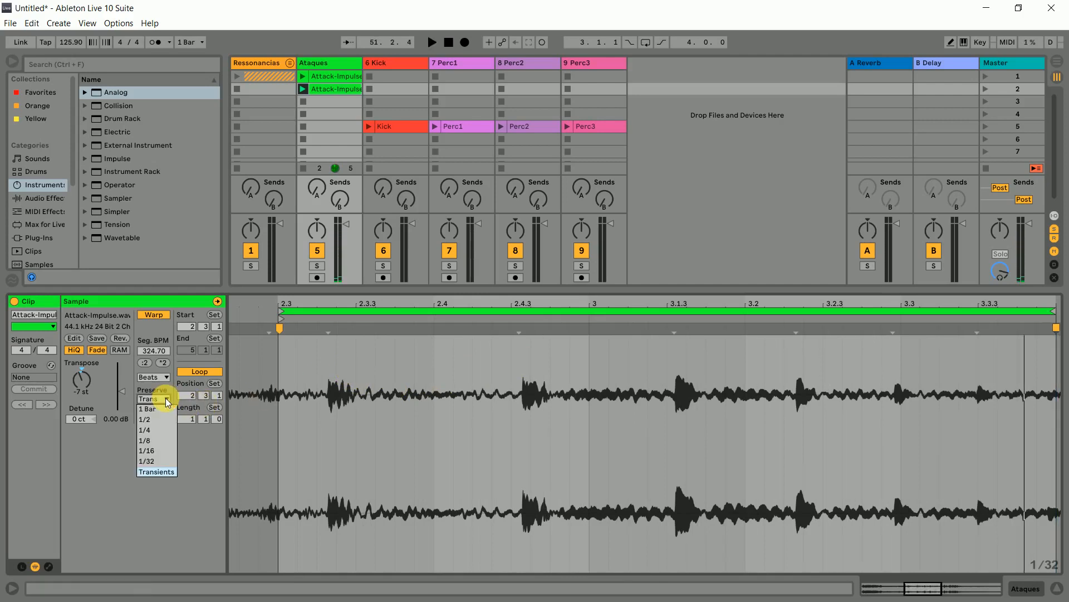
pyautogui.click(159, 462)
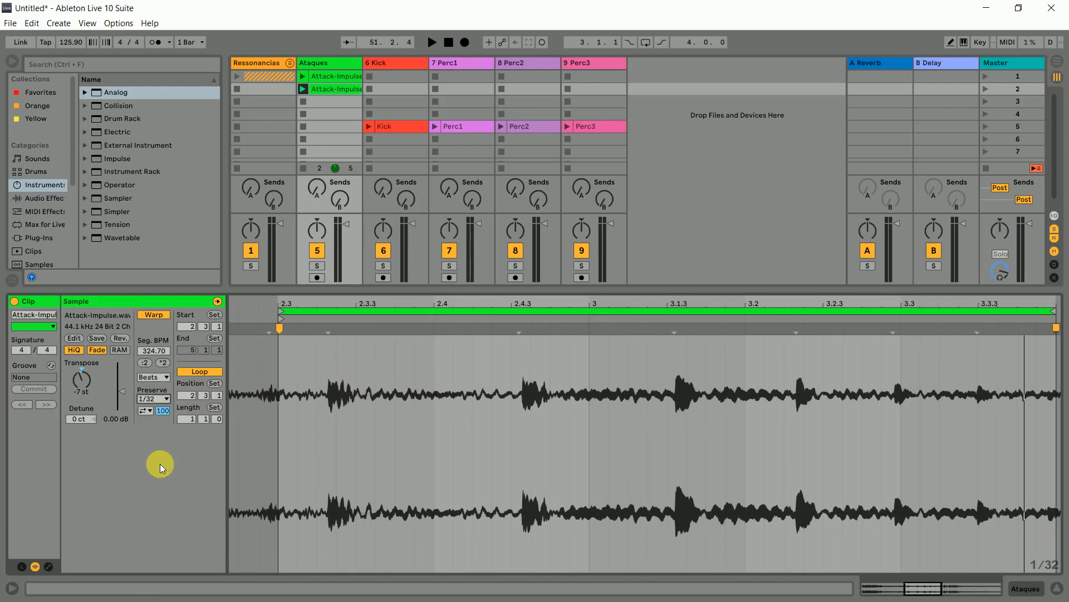
pyautogui.press('space')
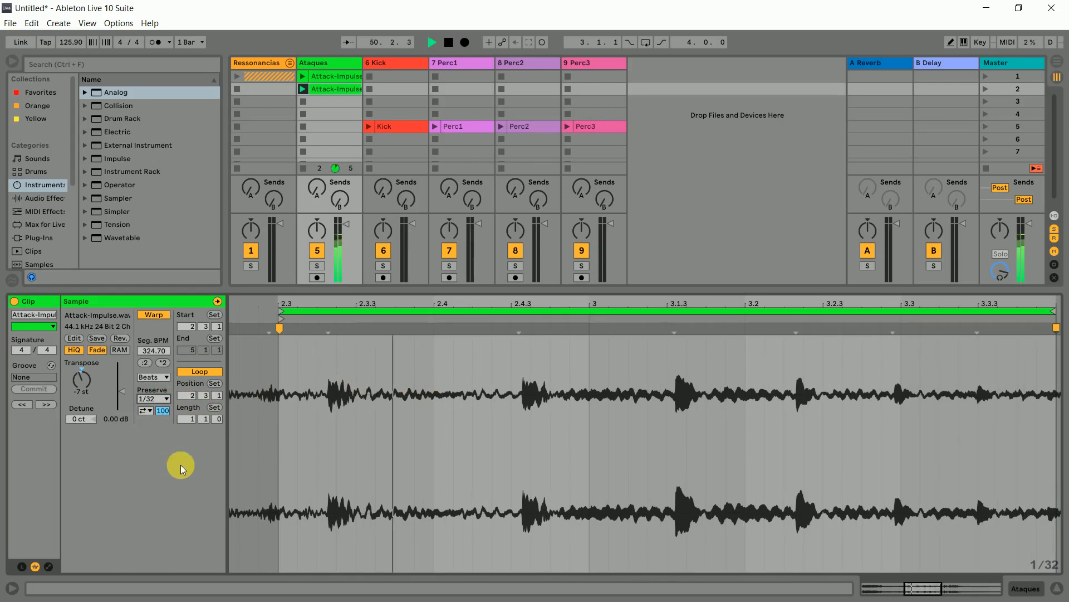
pyautogui.press('space')
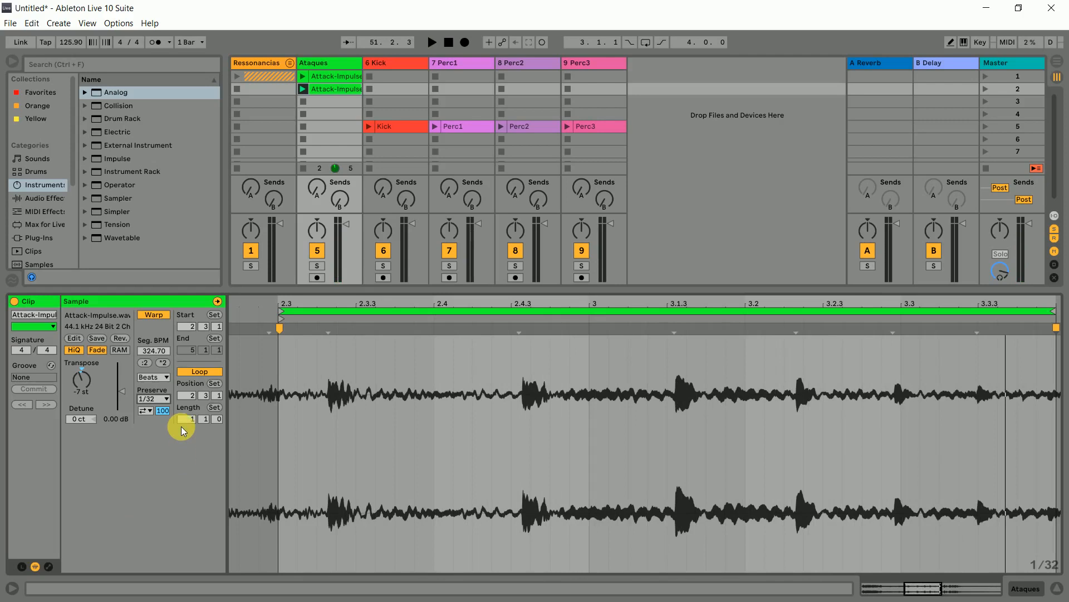
# Step: Change the clip's Beats transient loop mode to a one-way arrow option and play the clip
pyautogui.click(146, 411)
pyautogui.press('space')
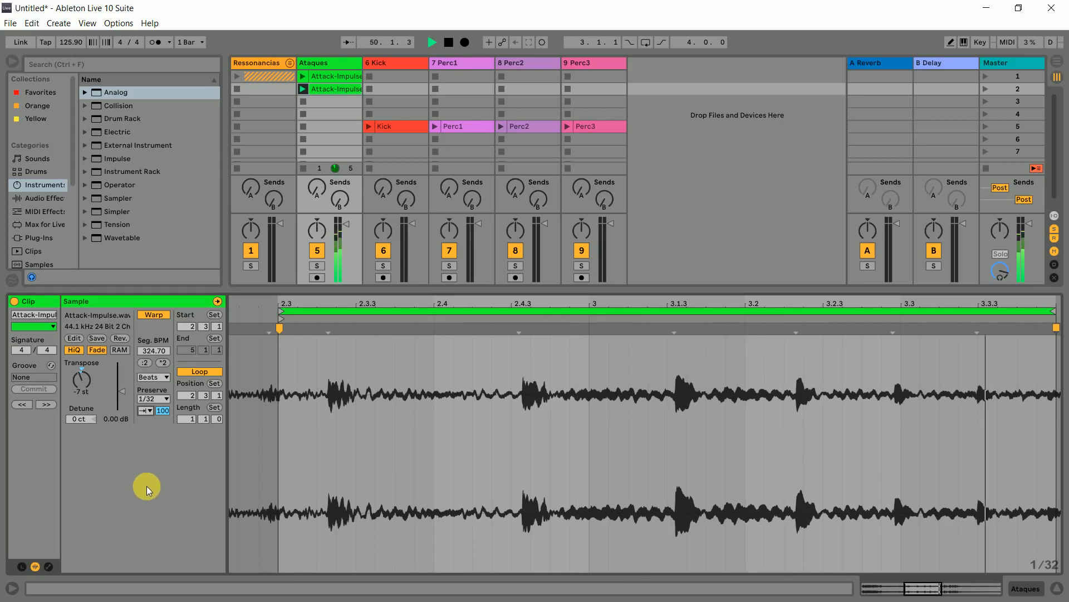
pyautogui.press('space')
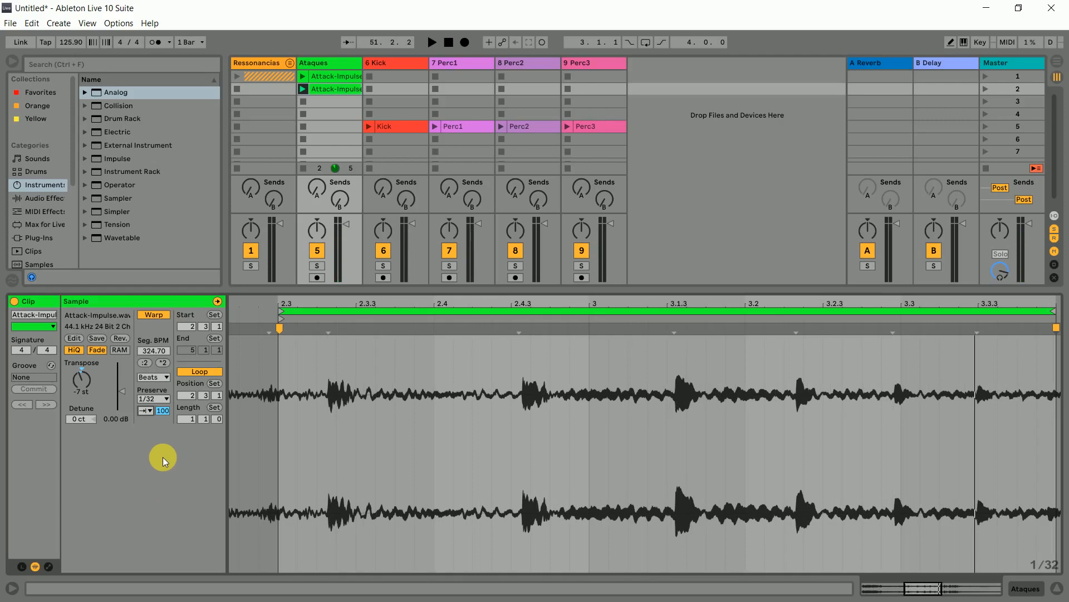
# Step: Try different transient envelope amounts while listening to the clip, and return the amount to 100
pyautogui.moveTo(168, 410); pyautogui.dragTo(168, 414)
pyautogui.moveTo(162, 411)
pyautogui.mouseDown()
pyautogui.moveTo(162, 421)
pyautogui.moveTo(162, 396)
pyautogui.mouseUp()
pyautogui.moveTo(162, 411); pyautogui.dragTo(162, 418)
pyautogui.moveTo(162, 411); pyautogui.dragTo(162, 390)
pyautogui.press('space')
pyautogui.moveTo(163, 413); pyautogui.dragTo(163, 473)
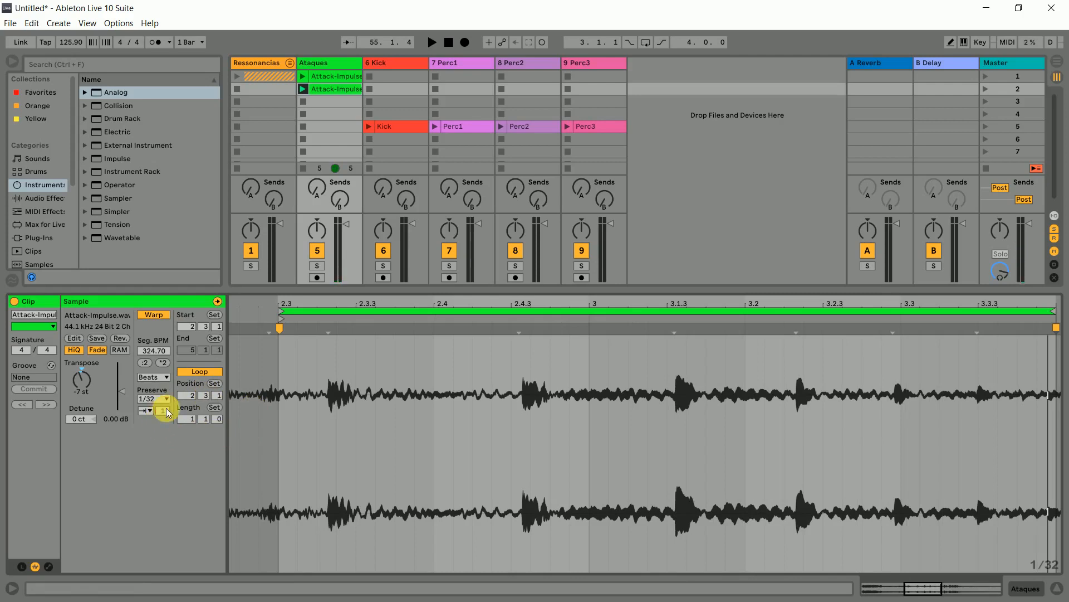
pyautogui.press('space')
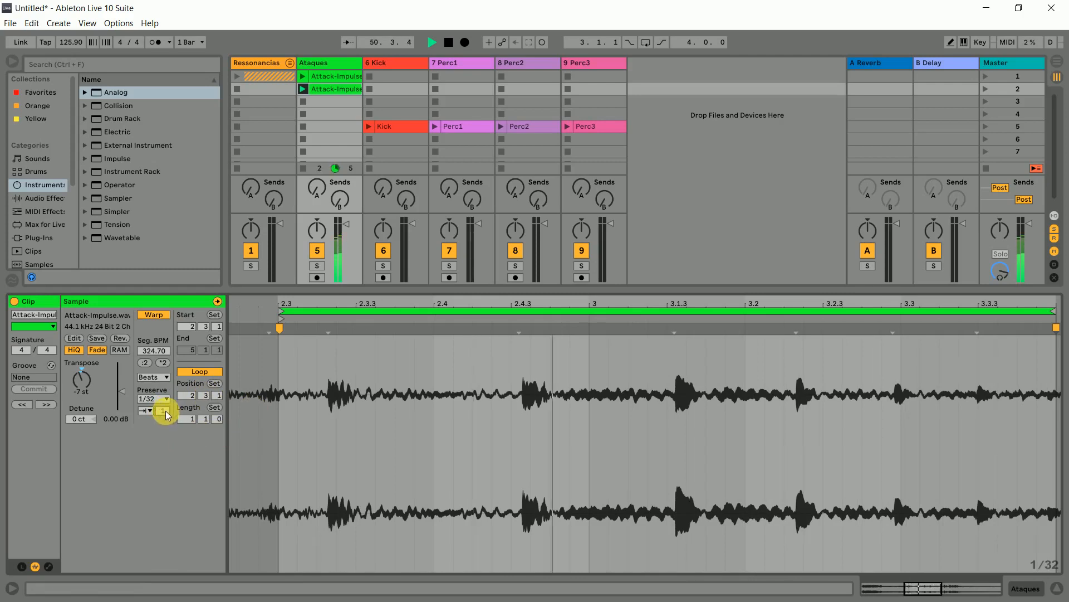
pyautogui.press('space')
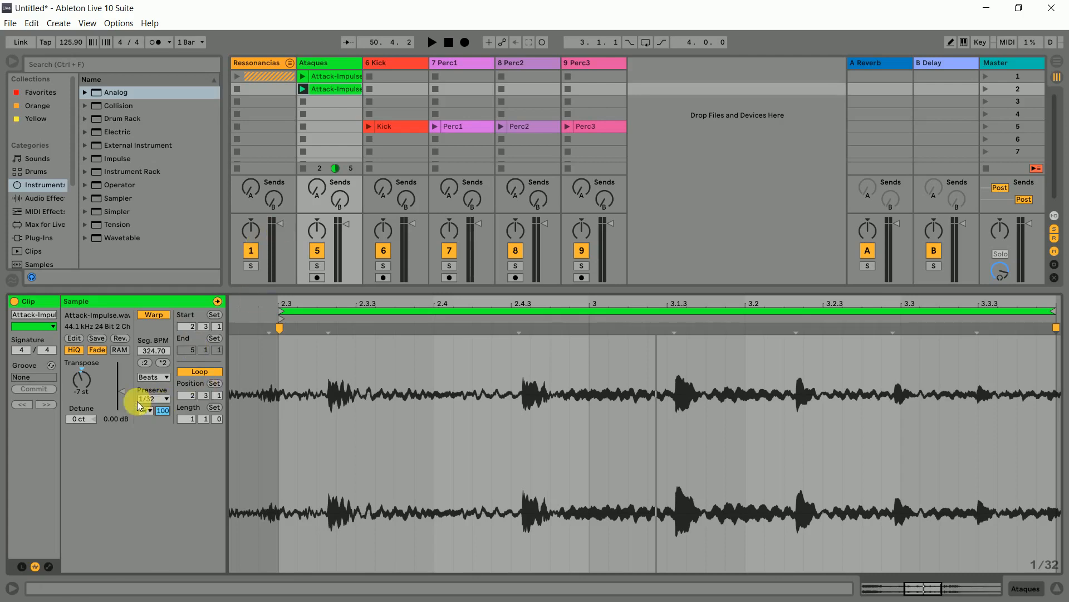
# Step: Set the clip's warp mode to Tones, then review the available warp modes and keep Tones
pyautogui.click(162, 377)
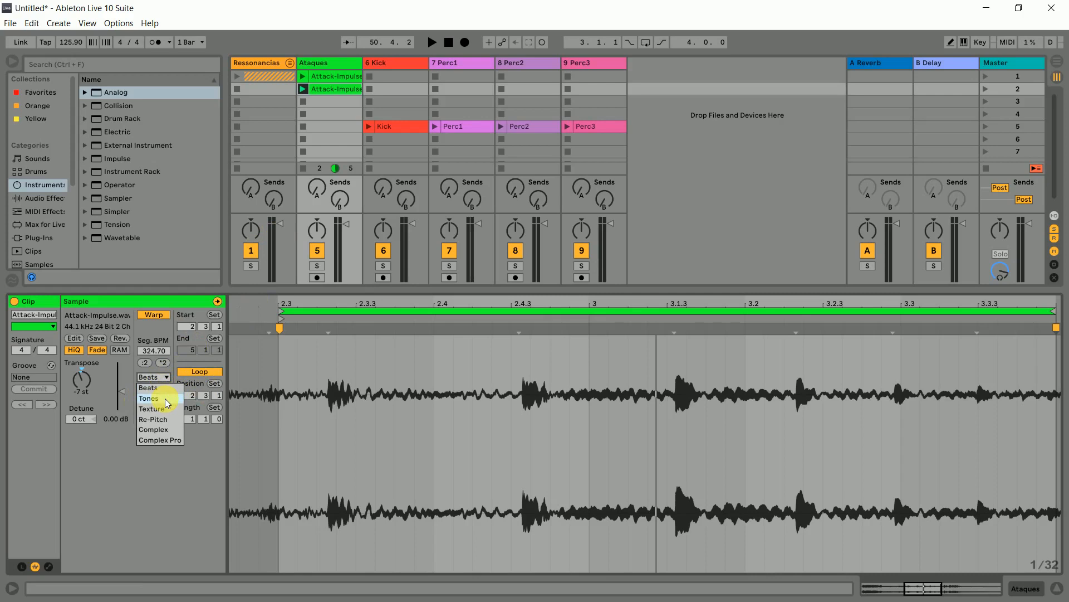
pyautogui.click(164, 399)
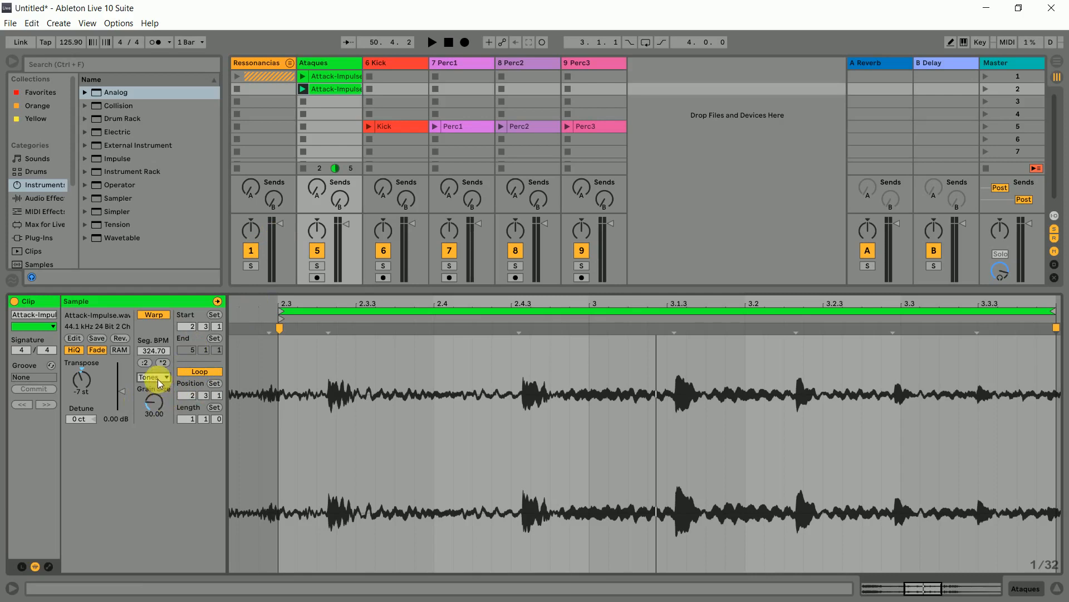
pyautogui.click(158, 379)
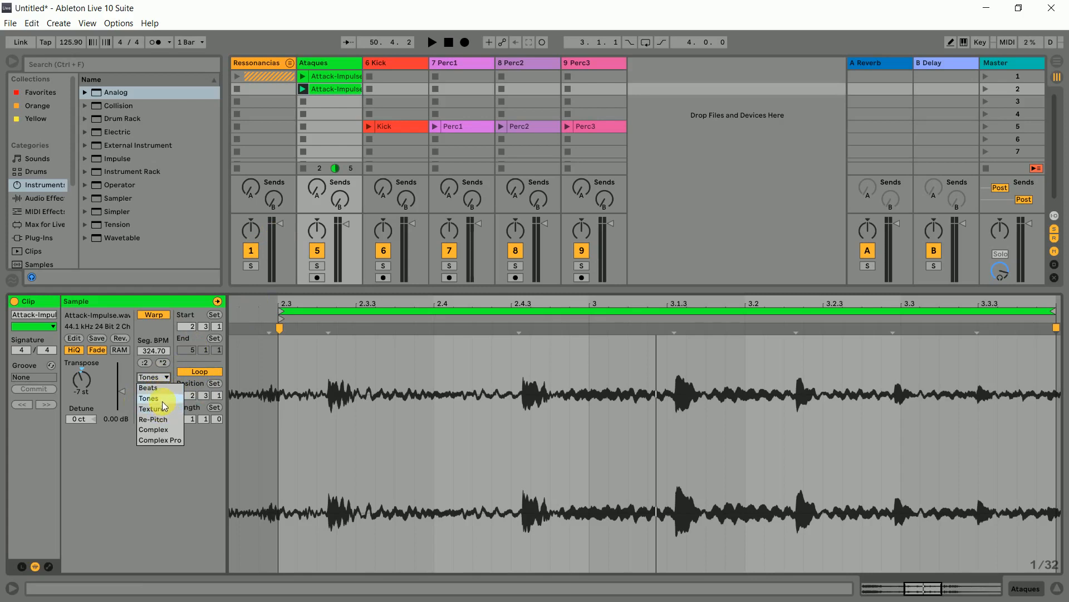
pyautogui.click(163, 402)
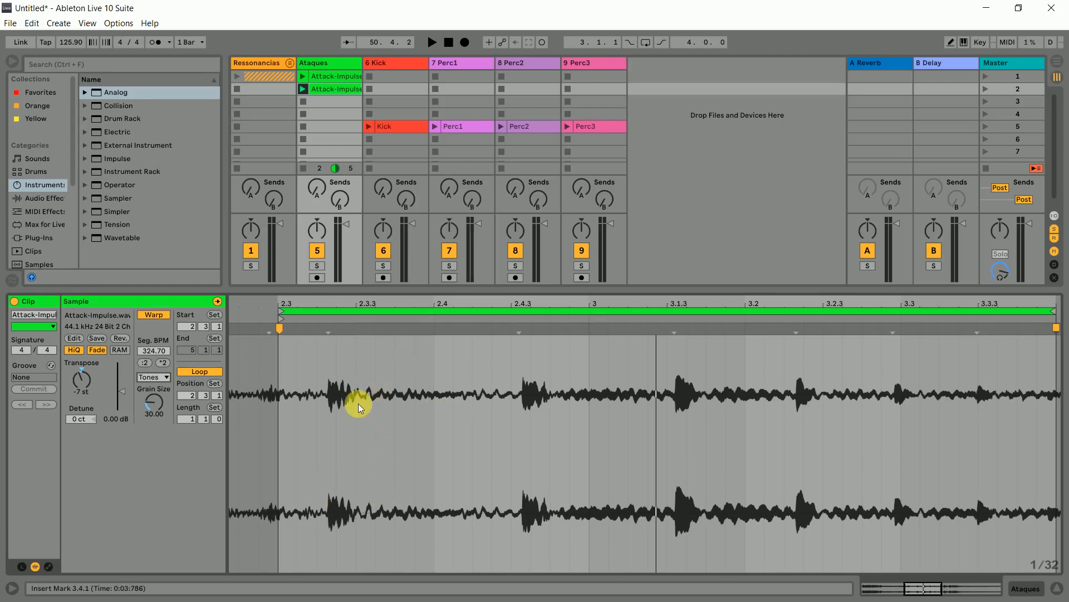
# Step: Highlight the first attack and the sustained sections between the following attacks in the stretched waveform to compare them
pyautogui.moveTo(320, 363); pyautogui.dragTo(352, 374)
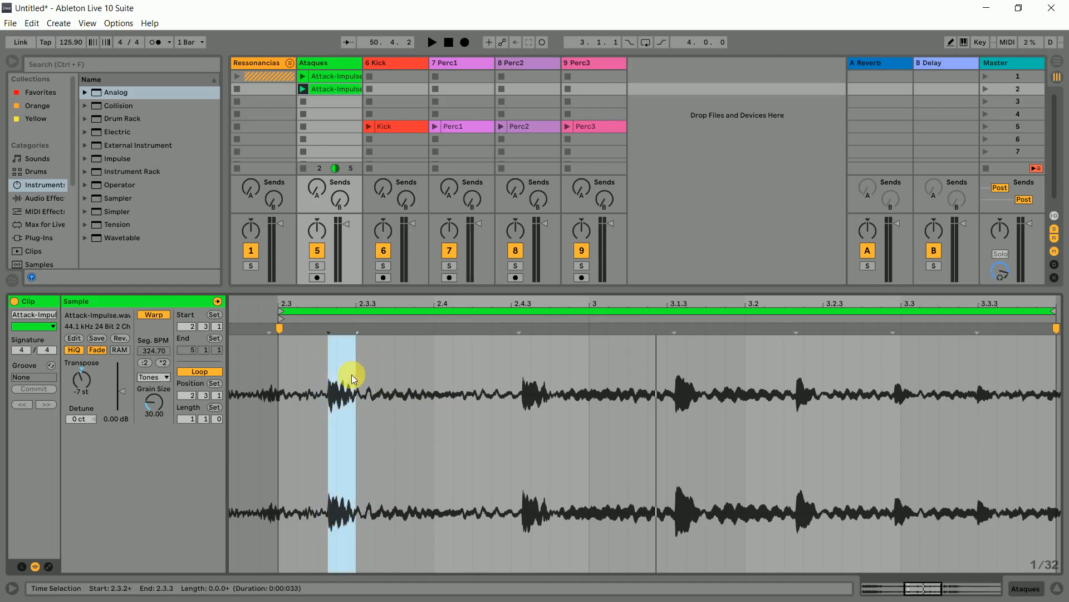
pyautogui.click(366, 377)
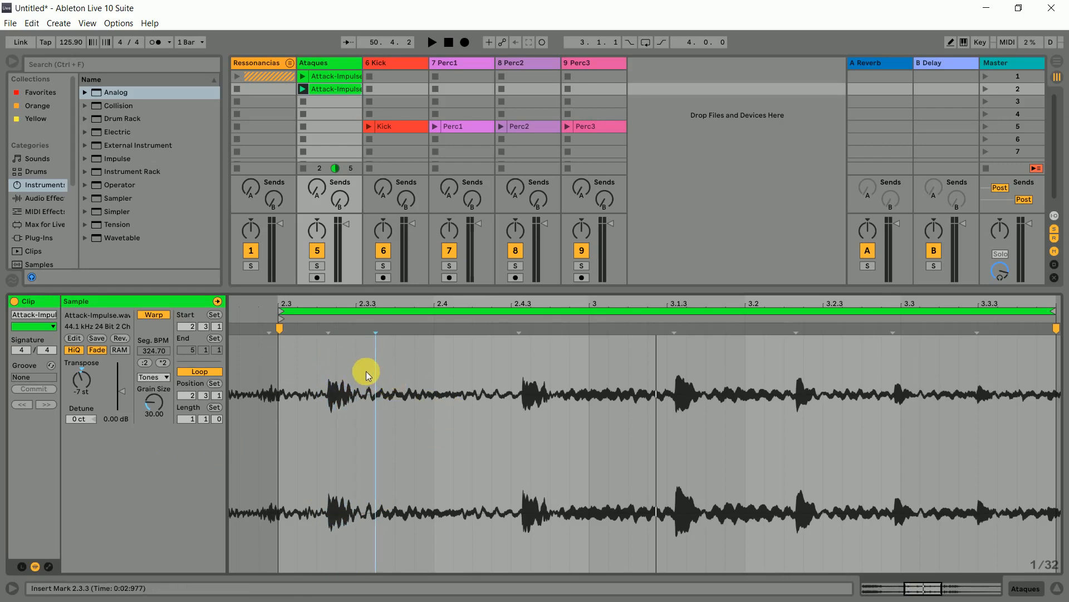
pyautogui.moveTo(381, 376); pyautogui.dragTo(505, 375)
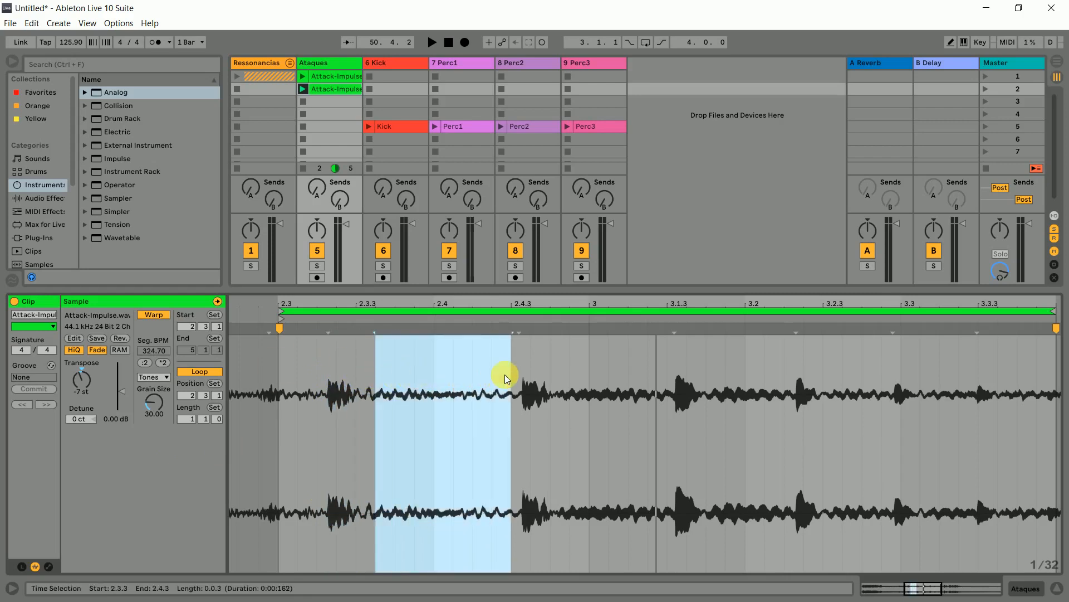
pyautogui.moveTo(559, 355); pyautogui.dragTo(667, 347)
pyautogui.moveTo(699, 347); pyautogui.dragTo(750, 349)
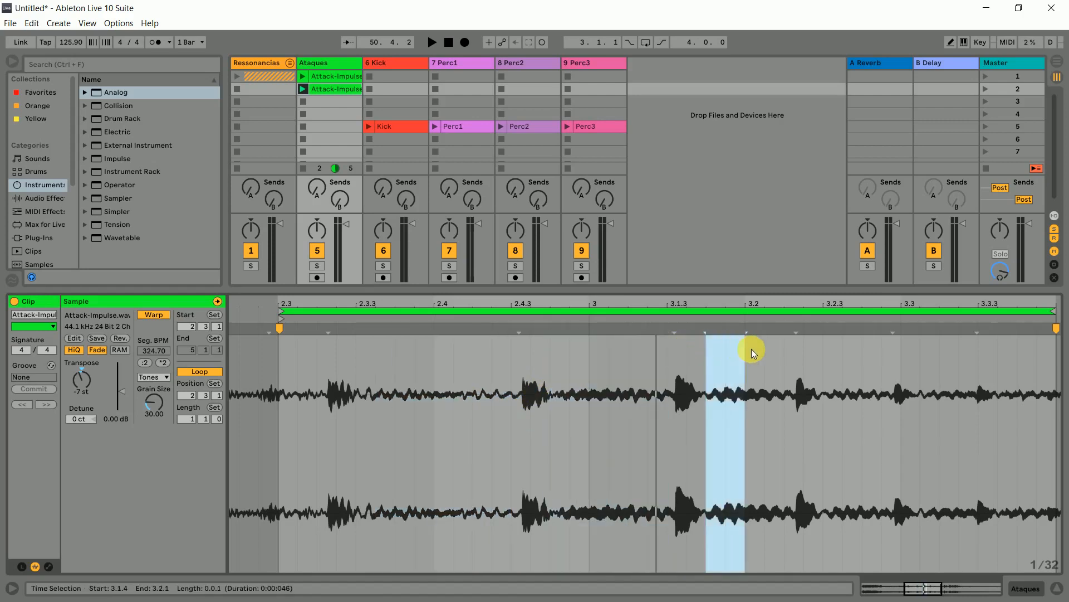
pyautogui.click(328, 435)
pyautogui.click(277, 425)
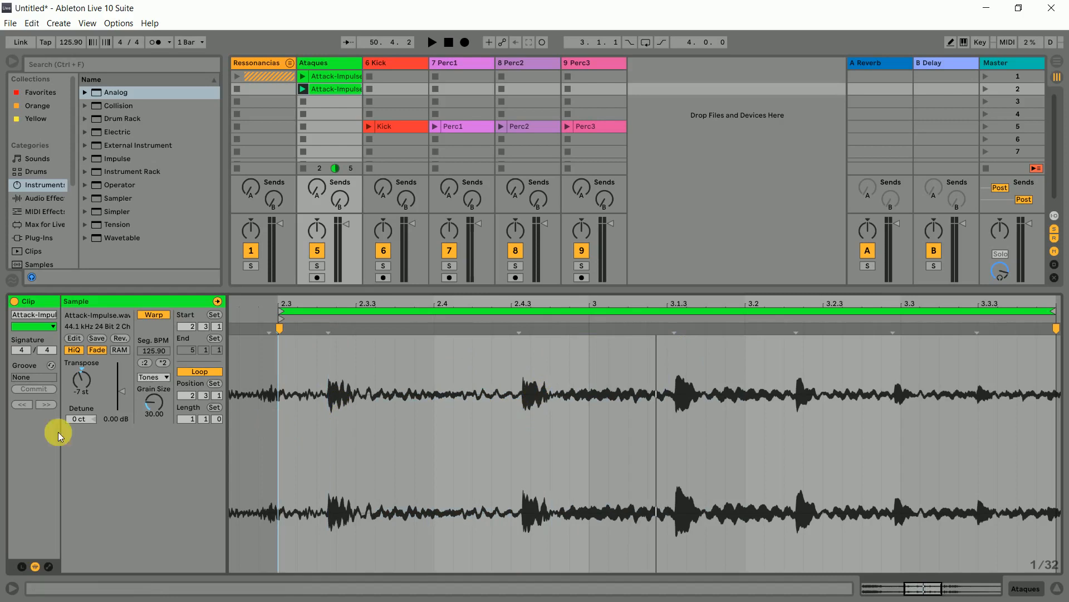
# Step: Try lower and higher Grain Size values for the Tones warp mode, including 15.49
pyautogui.click(153, 403)
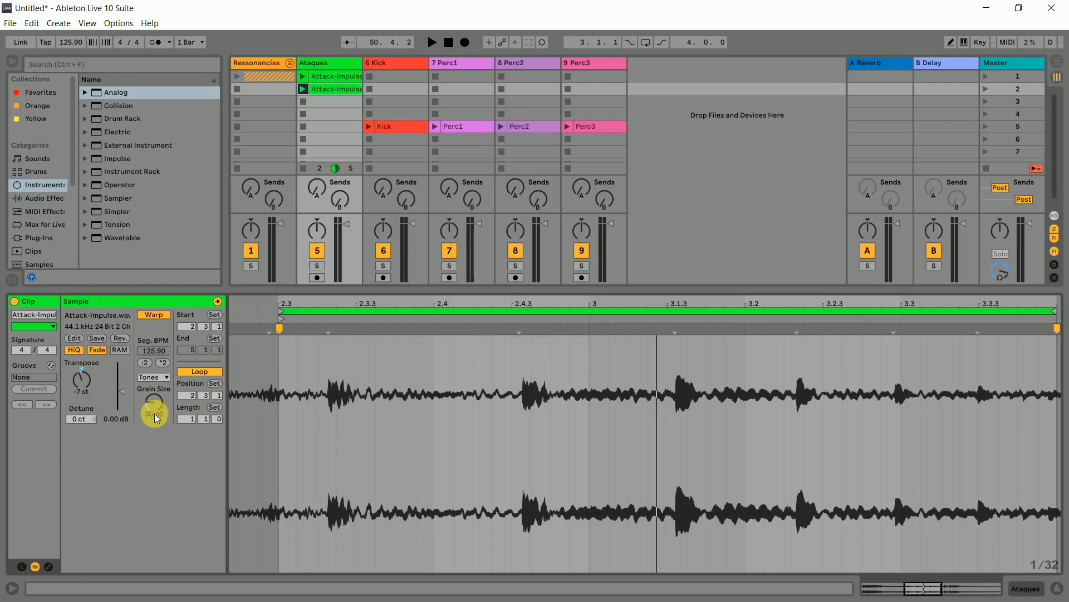
pyautogui.moveTo(152, 406); pyautogui.dragTo(152, 432)
pyautogui.moveTo(154, 381); pyautogui.dragTo(152, 404)
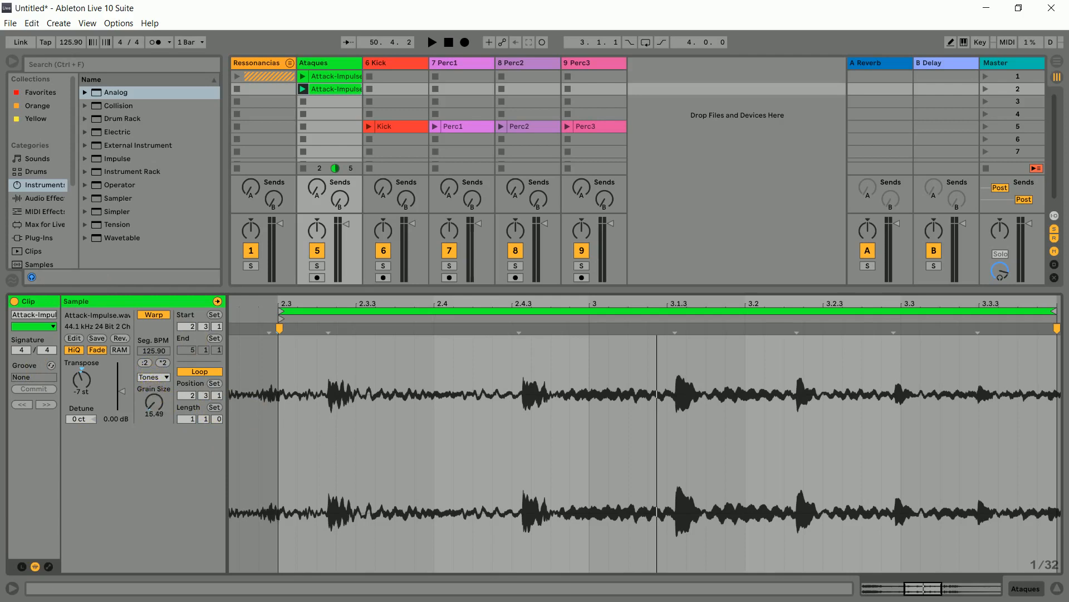
pyautogui.moveTo(153, 403); pyautogui.dragTo(154, 329)
pyautogui.moveTo(158, 410); pyautogui.dragTo(158, 482)
# Step: Play the clip while sweeping the Tones Grain Size up to 100 and down to 13.38, and leave it at 53.90
pyautogui.press('space')
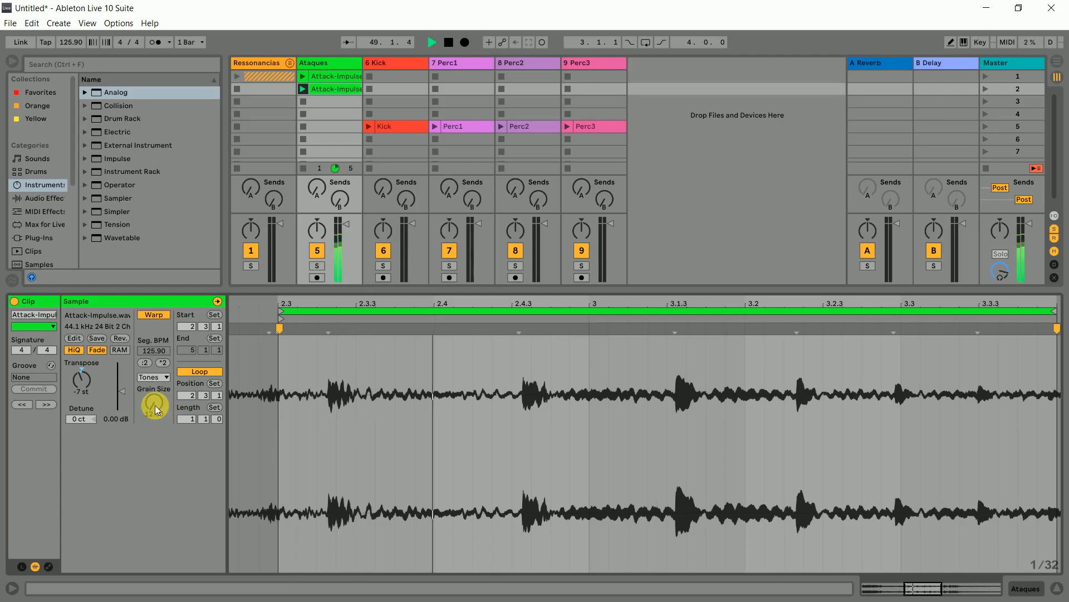
pyautogui.moveTo(156, 410); pyautogui.dragTo(156, 340)
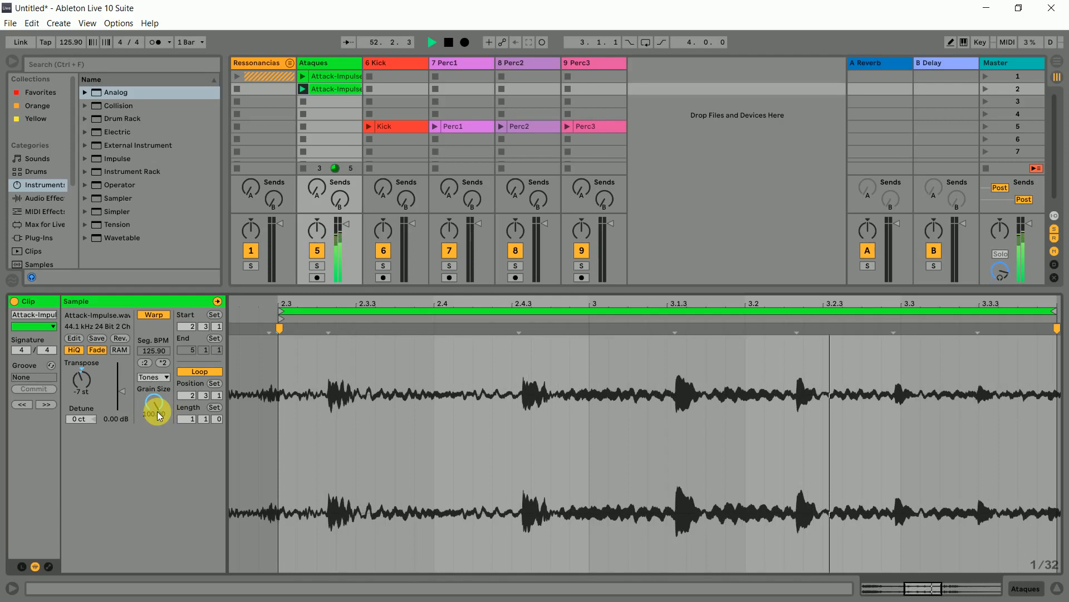
pyautogui.moveTo(157, 411); pyautogui.dragTo(157, 466)
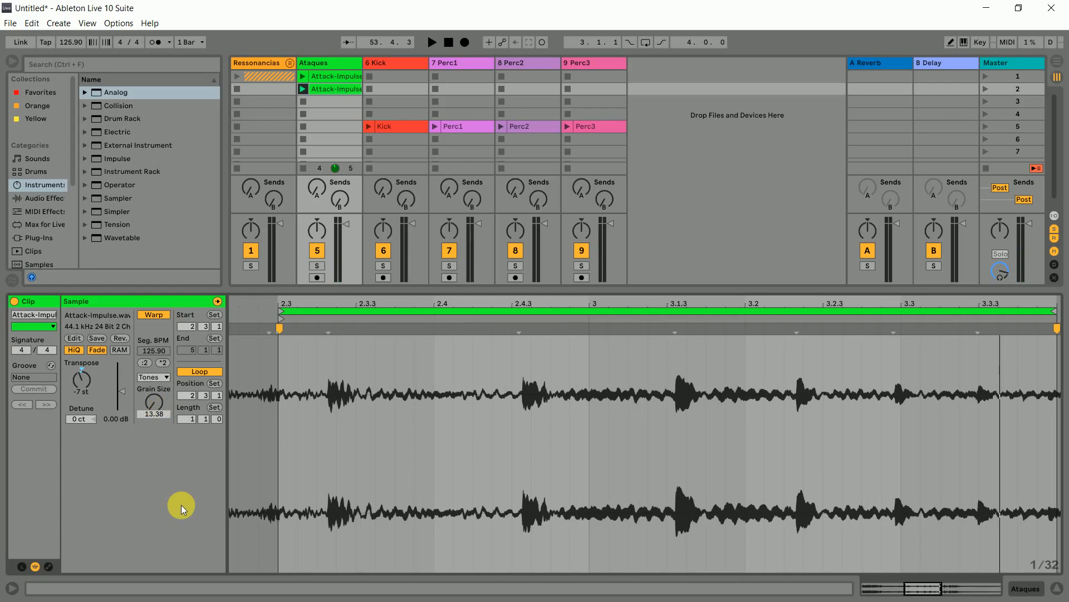
pyautogui.moveTo(156, 409); pyautogui.dragTo(158, 402)
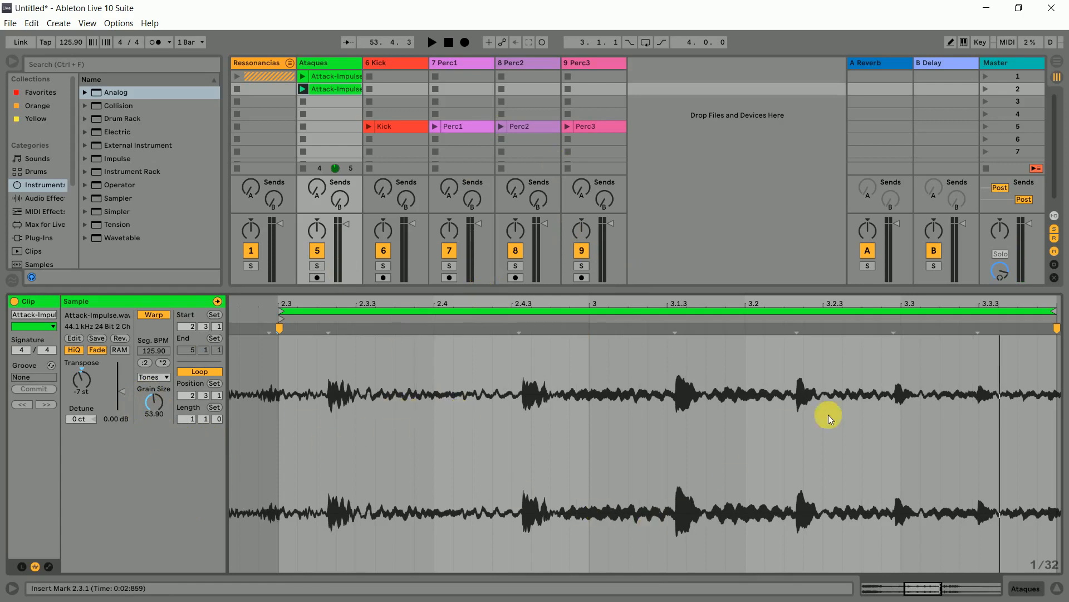
# Step: Switch the clip's warp mode to Texture, lower its Grain Size, and play the clip
pyautogui.click(163, 379)
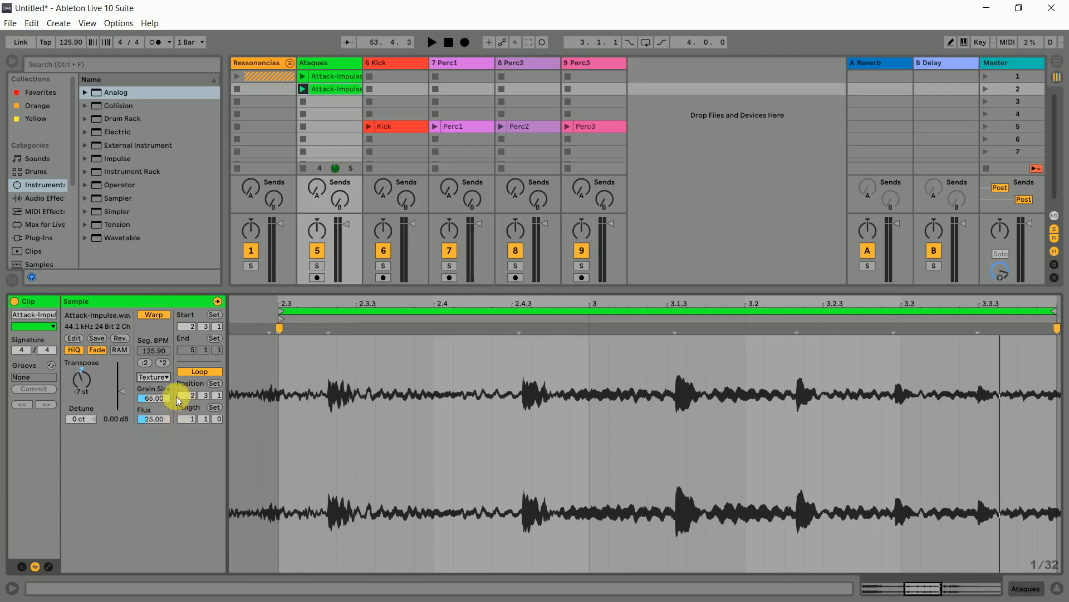
pyautogui.moveTo(159, 400); pyautogui.dragTo(158, 424)
pyautogui.press('space')
# Step: Vary the Texture Grain Size and Flux while comparing the sound, including Grain Size 20.35, and raise Flux to 100
pyautogui.moveTo(160, 399); pyautogui.dragTo(163, 372)
pyautogui.moveTo(152, 417); pyautogui.dragTo(155, 468)
pyautogui.moveTo(164, 404); pyautogui.dragTo(167, 363)
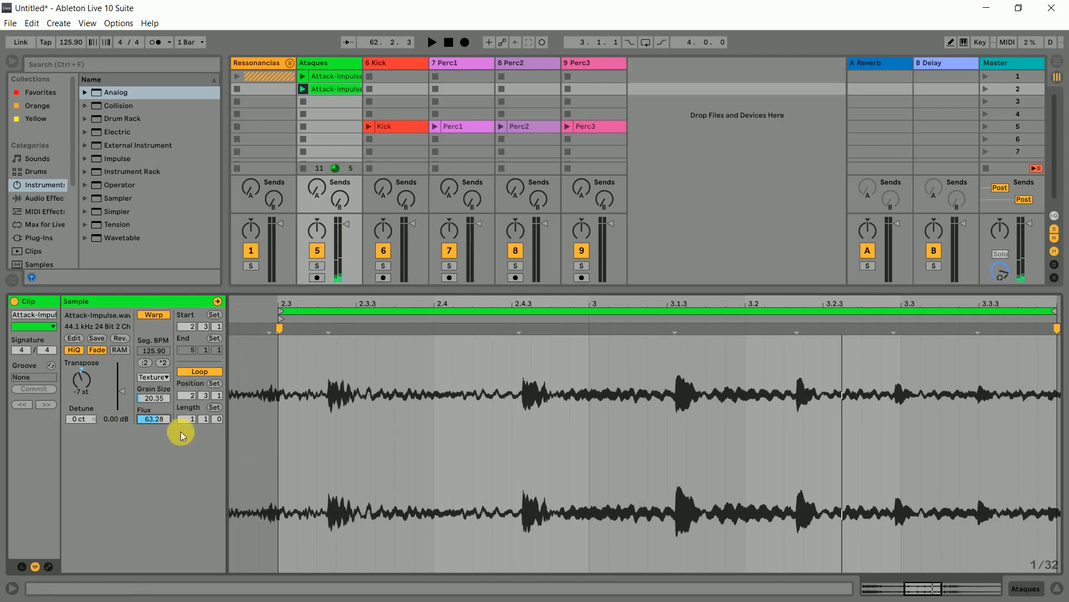
pyautogui.moveTo(164, 419); pyautogui.dragTo(164, 397)
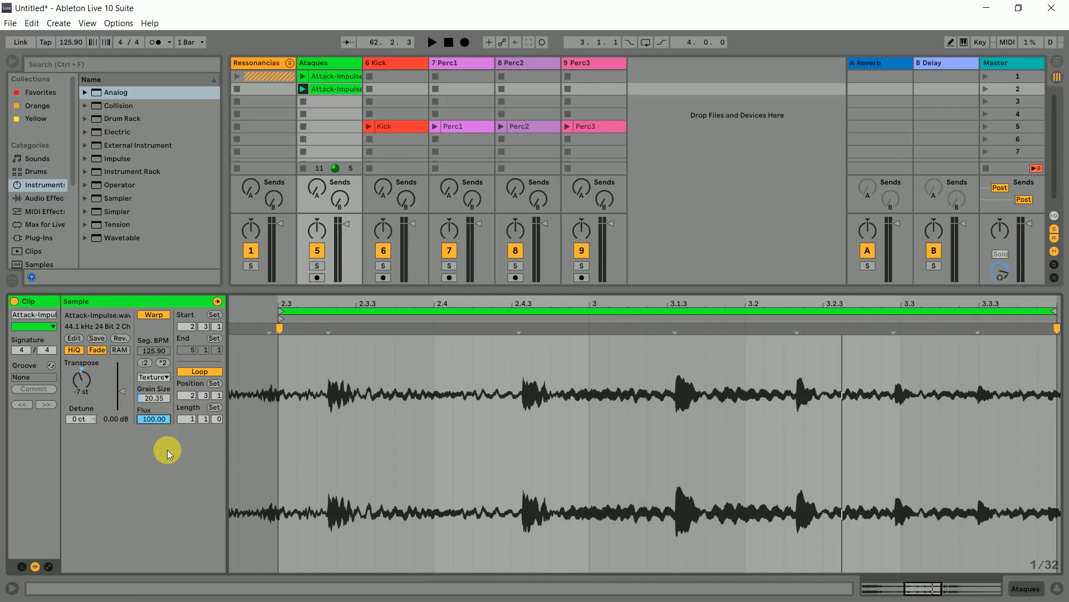
pyautogui.moveTo(168, 400); pyautogui.dragTo(168, 372)
# Step: Set the clip's warp mode to Re-Pitch and play the stretched clip
pyautogui.click(160, 378)
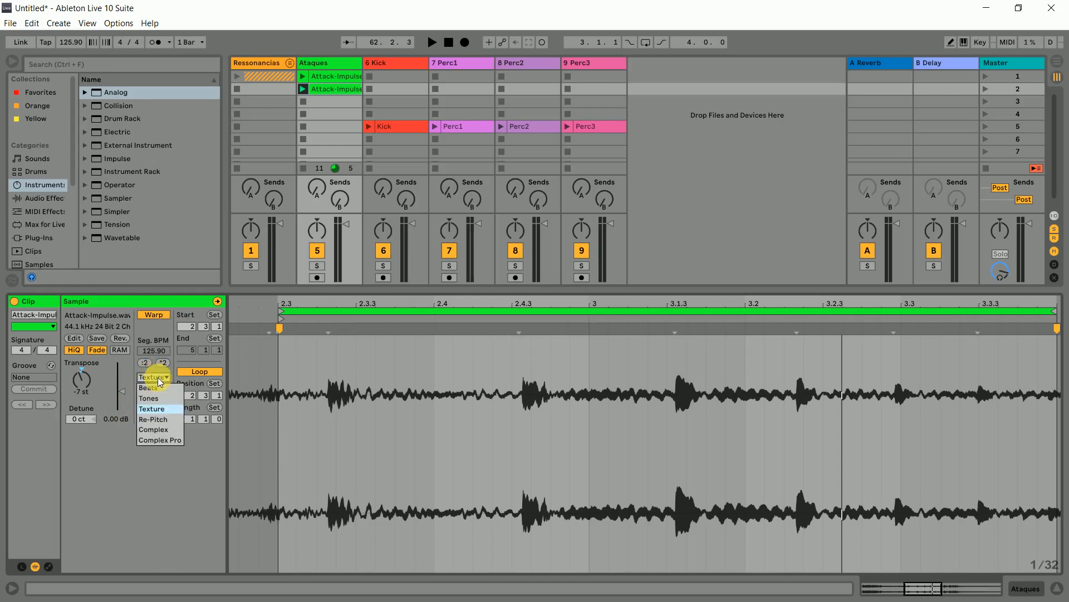
pyautogui.click(150, 420)
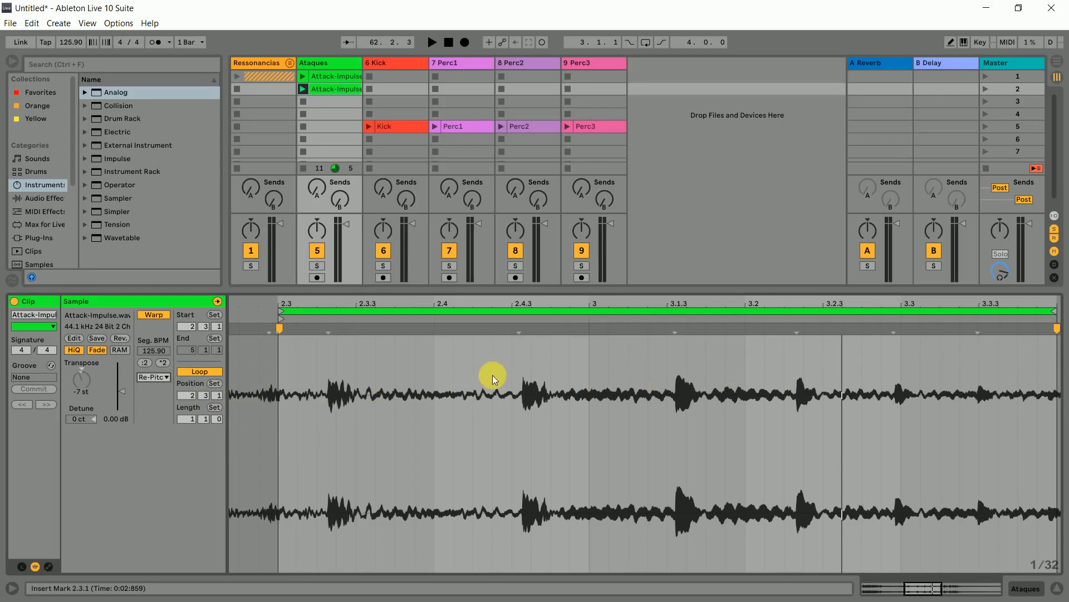
pyautogui.press('space')
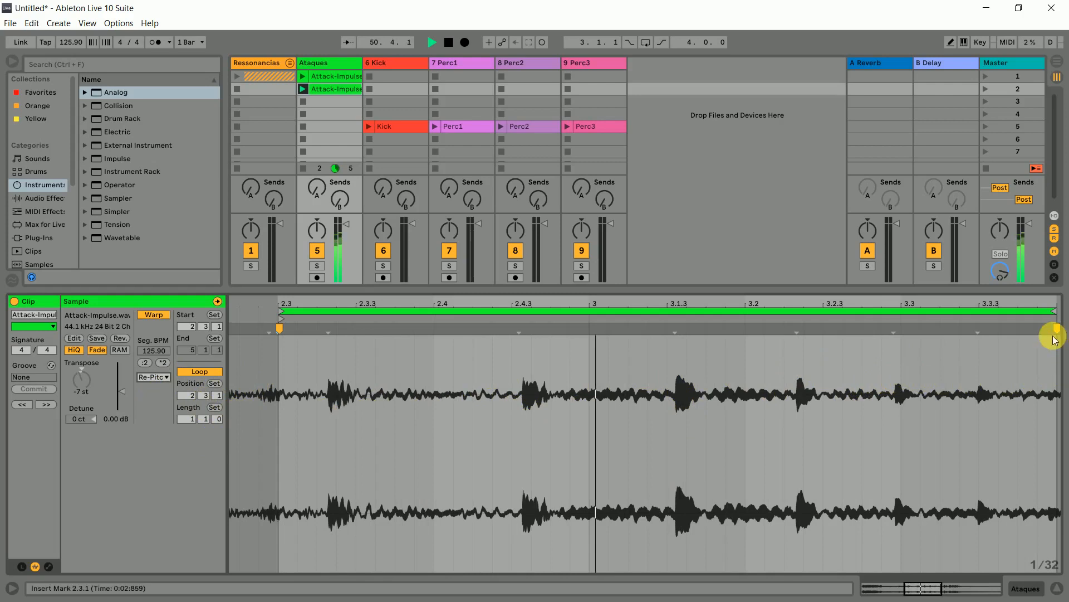
# Step: Compress the looped section by moving its end warp marker to 2.4.2, shorten the loop to match, and play it
pyautogui.press('space')
pyautogui.moveTo(1058, 329)
pyautogui.mouseDown()
pyautogui.moveTo(585, 342)
pyautogui.moveTo(473, 358)
pyautogui.mouseUp()
pyautogui.press('space')
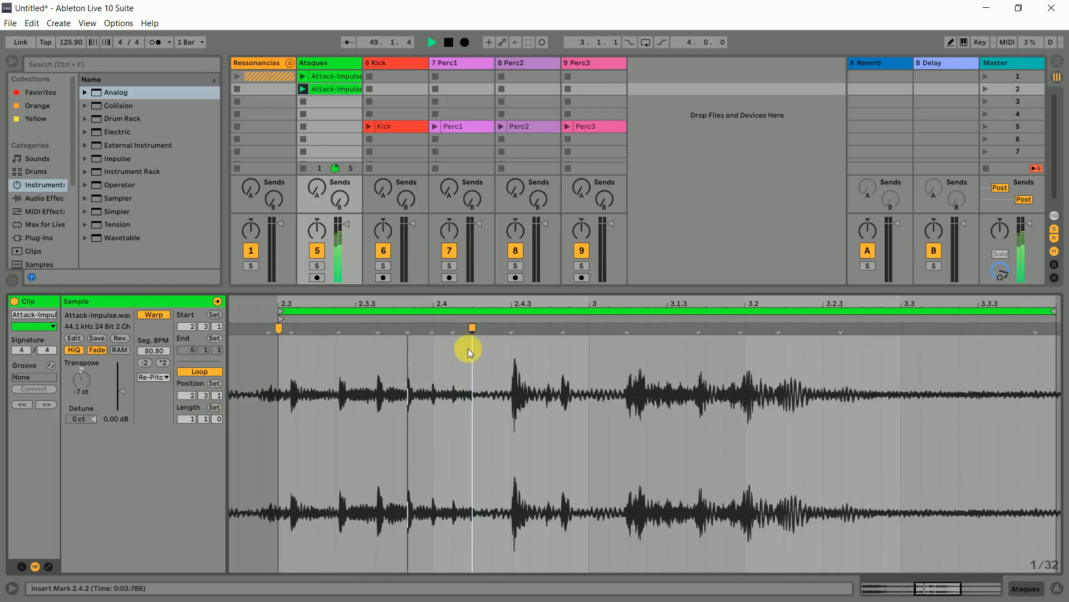
pyautogui.press('space')
pyautogui.moveTo(1053, 311); pyautogui.dragTo(472, 322)
pyautogui.press('space')
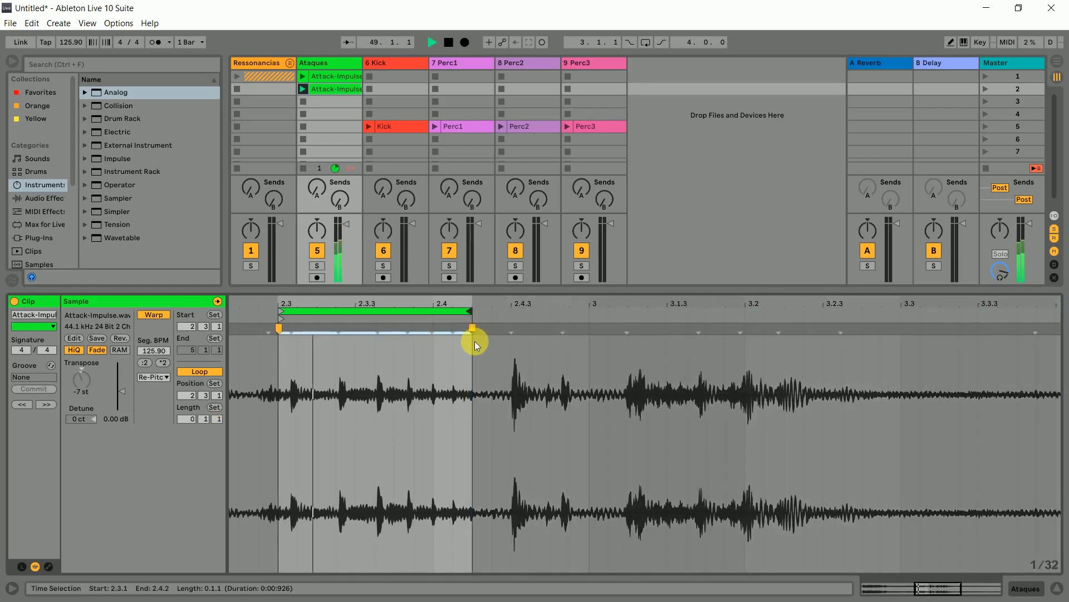
# Step: Compress the section further by moving its end warp marker and the loop end to 2.3.2, and play it
pyautogui.press('space')
pyautogui.moveTo(474, 339); pyautogui.dragTo(296, 334)
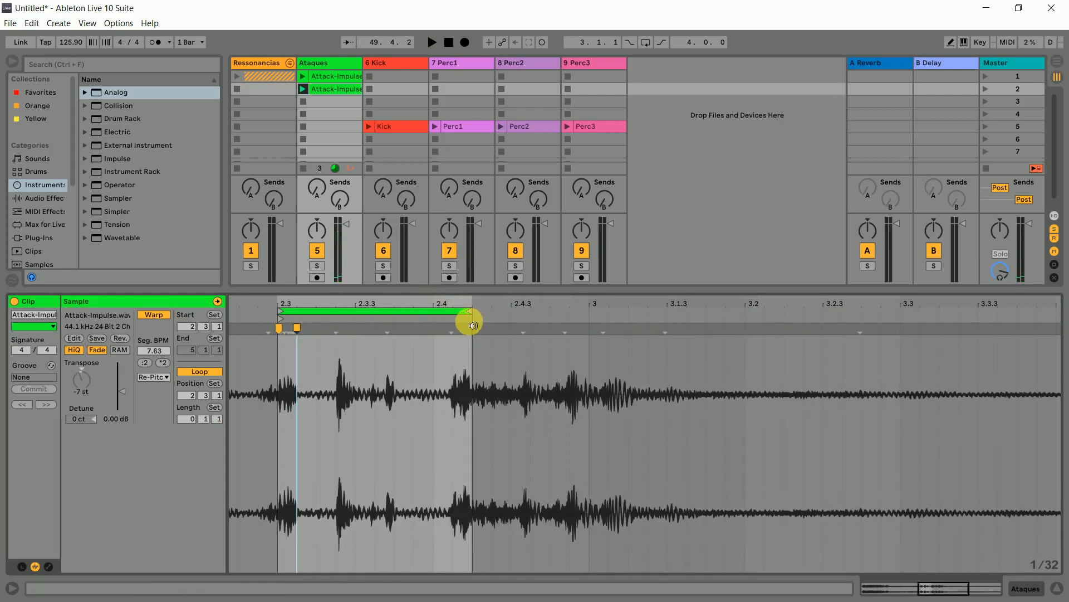
pyautogui.moveTo(472, 316)
pyautogui.mouseDown()
pyautogui.moveTo(291, 315)
pyautogui.moveTo(316, 328)
pyautogui.mouseUp()
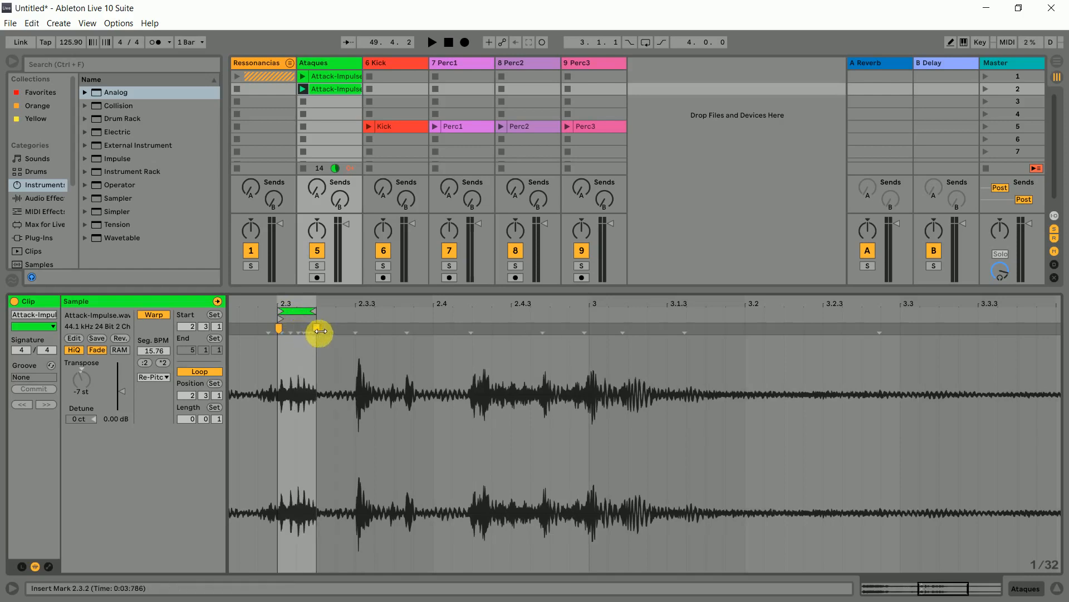
pyautogui.press('space')
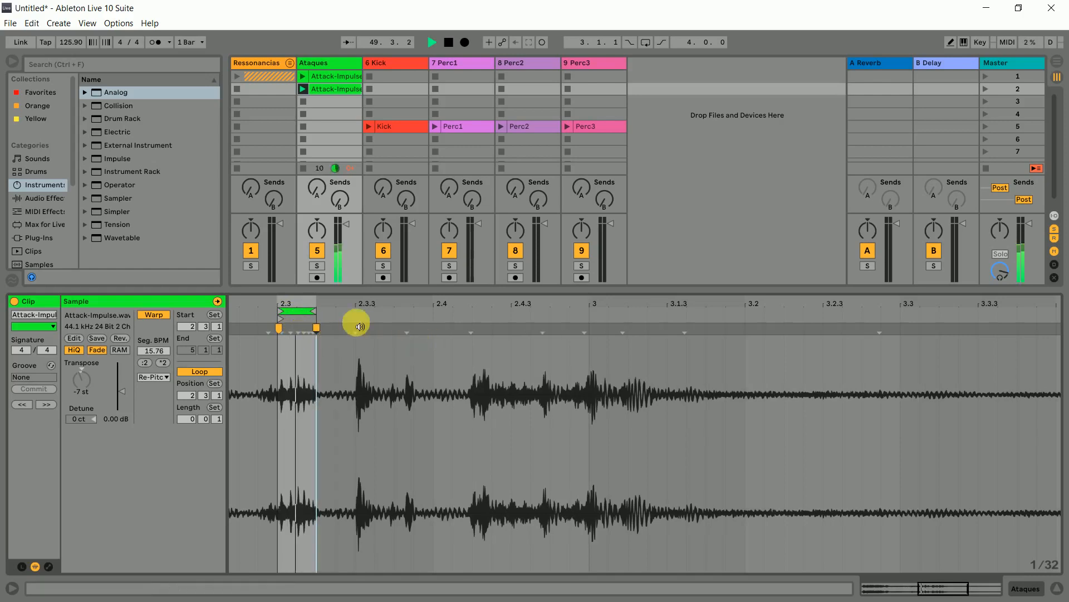
# Step: Stretch the section by moving its end warp marker to 3.3.4, extend the loop end to match, and stop playback
pyautogui.moveTo(320, 308); pyautogui.dragTo(879, 310)
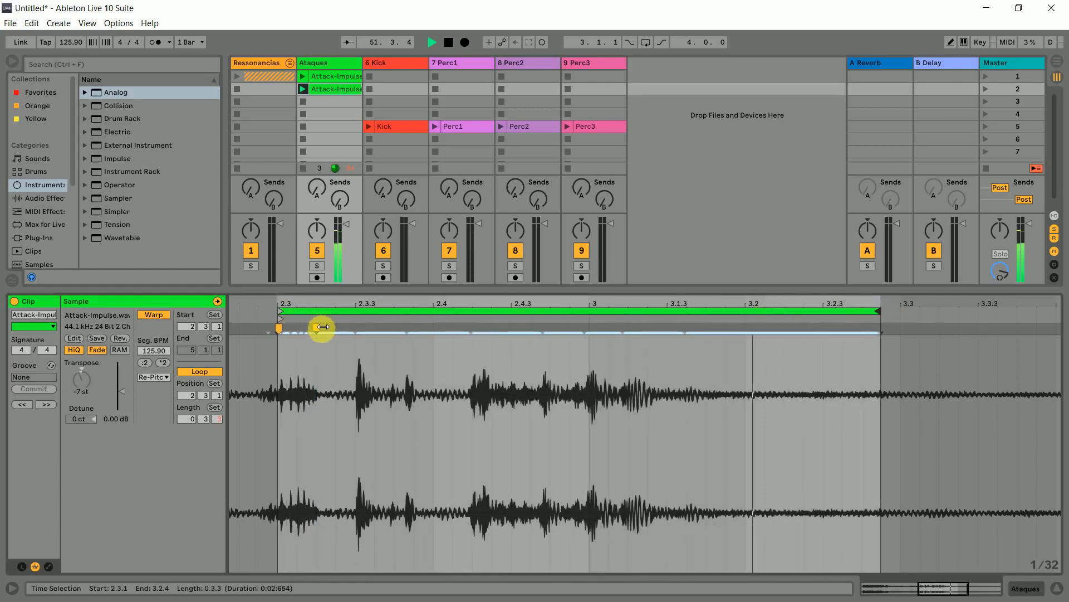
pyautogui.moveTo(318, 328); pyautogui.dragTo(1036, 330)
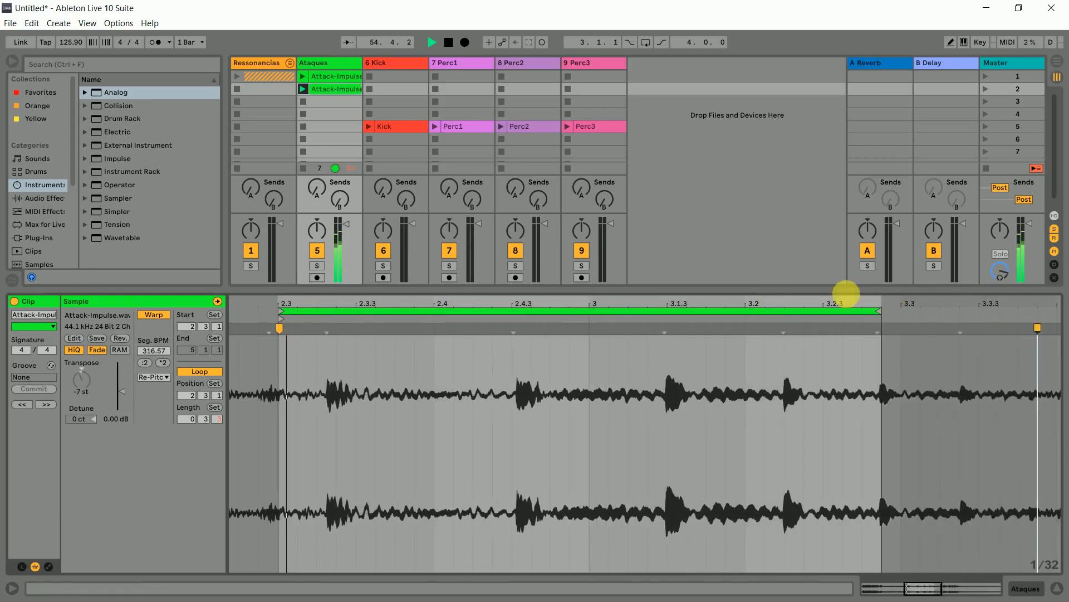
pyautogui.moveTo(881, 311); pyautogui.dragTo(1037, 318)
pyautogui.press('space')
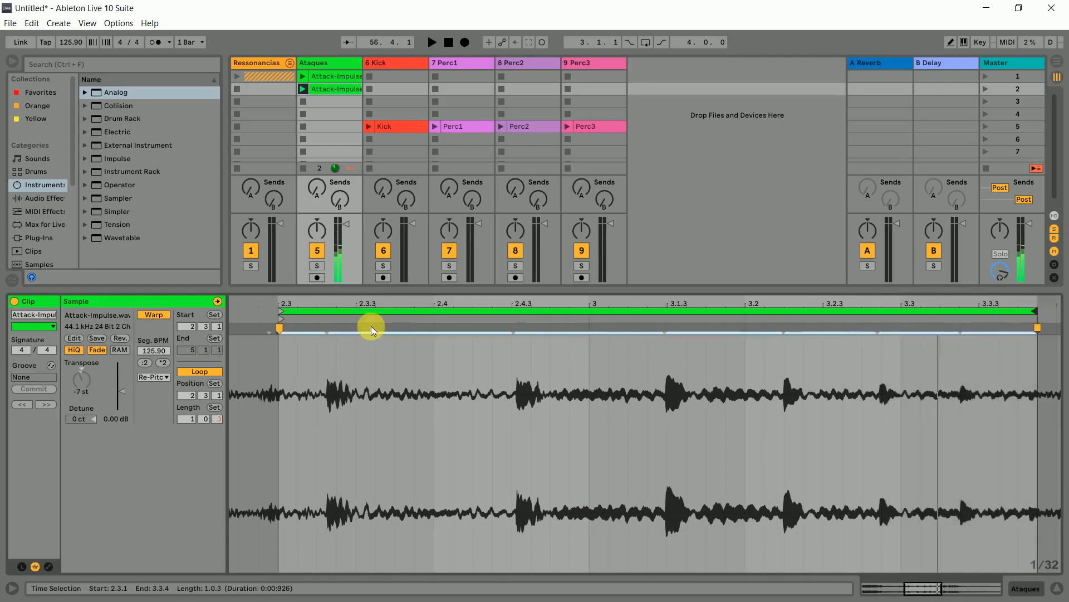
# Step: Set the clip's warp mode to Complex and reset its transposition to 0 st
pyautogui.click(166, 377)
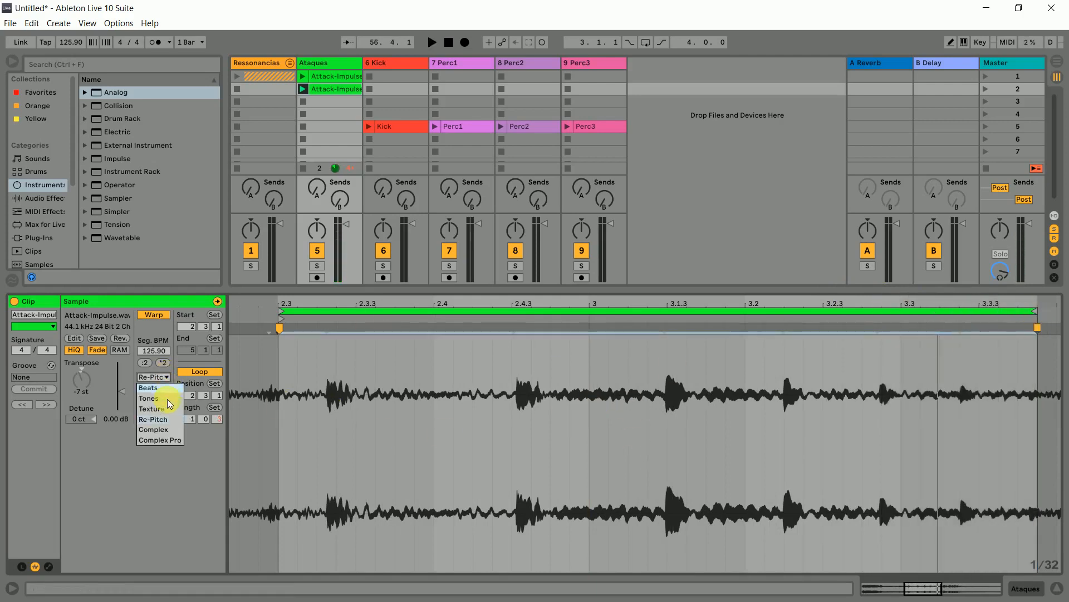
pyautogui.click(174, 431)
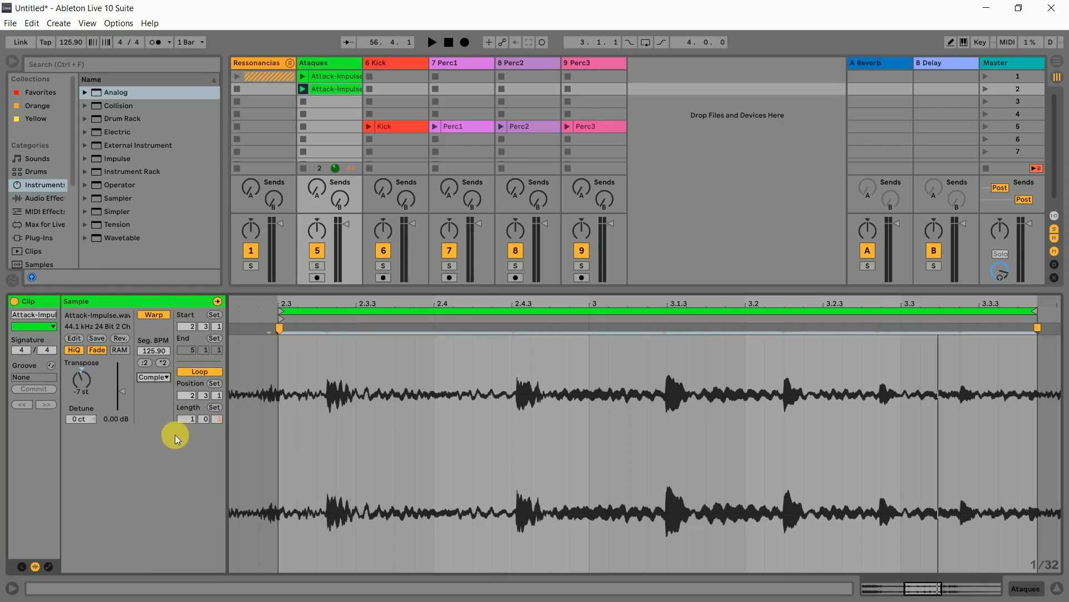
pyautogui.click(80, 368)
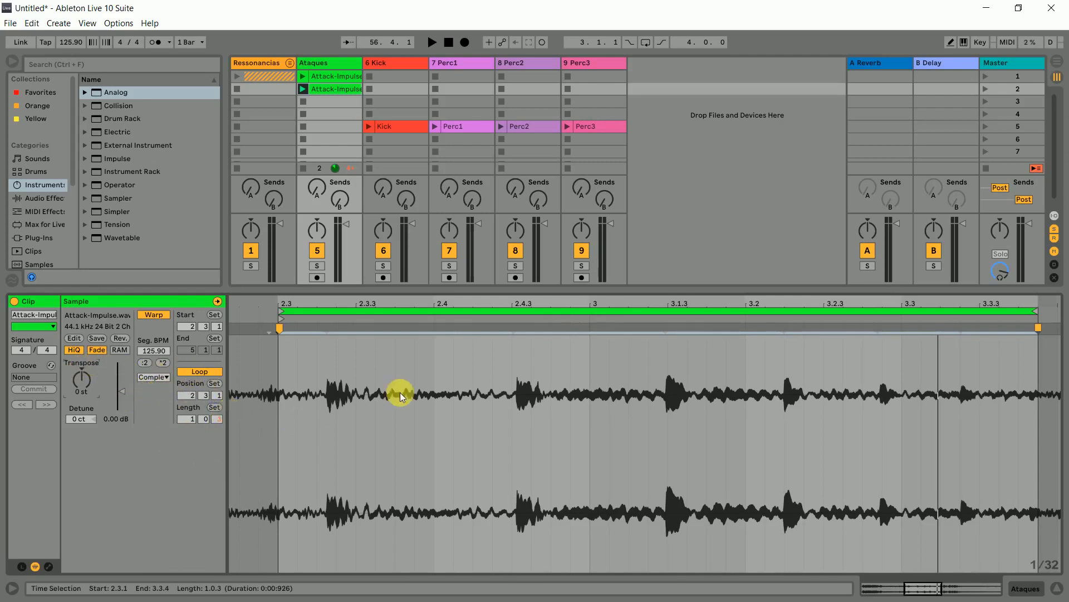
pyautogui.moveTo(461, 301); pyautogui.dragTo(437, 301)
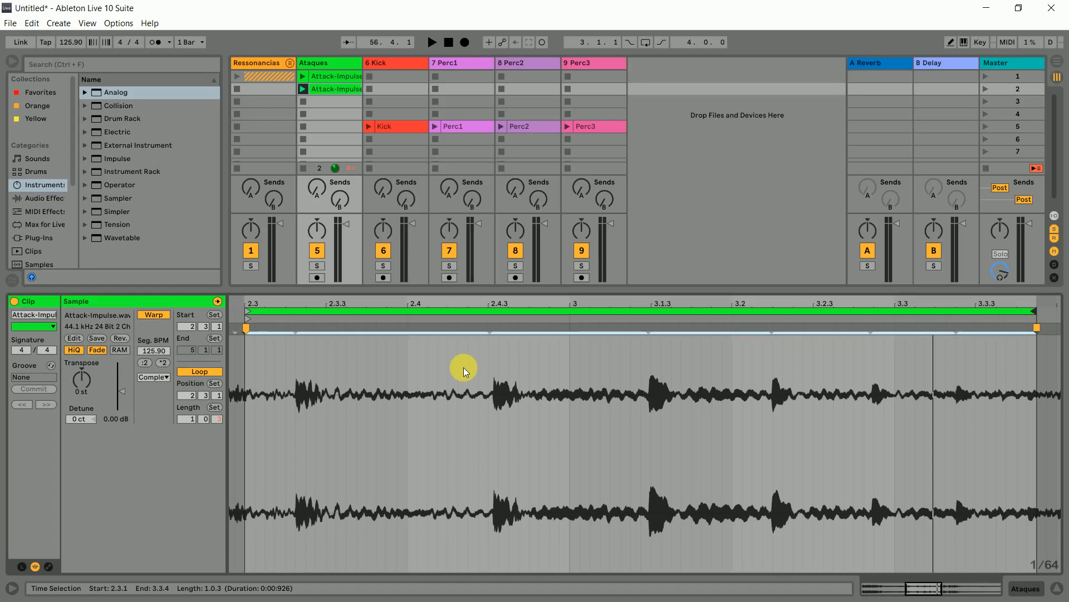
pyautogui.moveTo(558, 296); pyautogui.dragTo(561, 298)
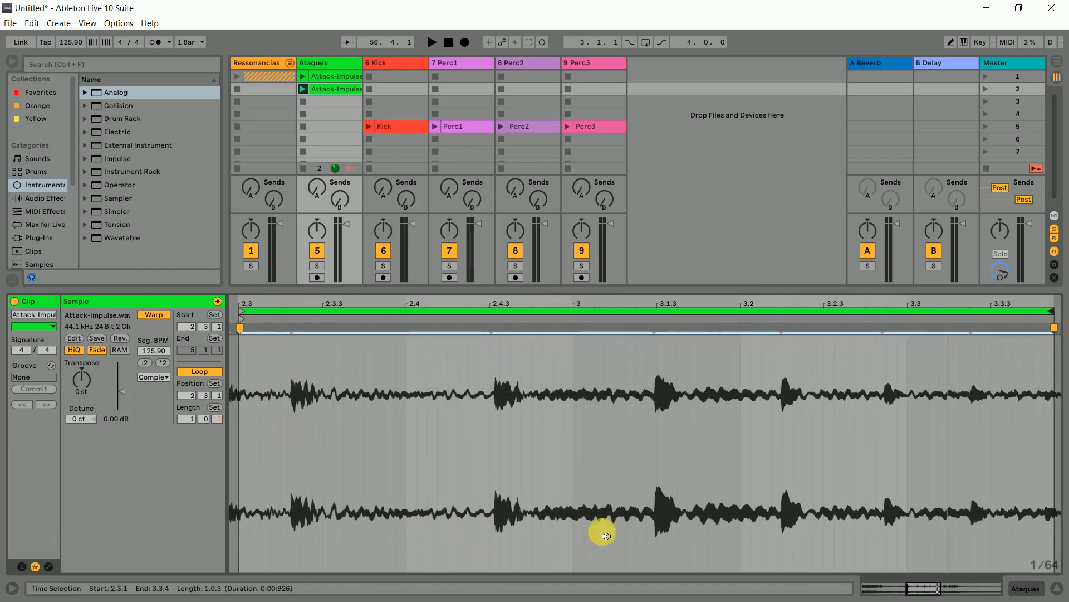
pyautogui.click(938, 307)
pyautogui.moveTo(938, 307); pyautogui.dragTo(913, 301)
pyautogui.click(937, 369)
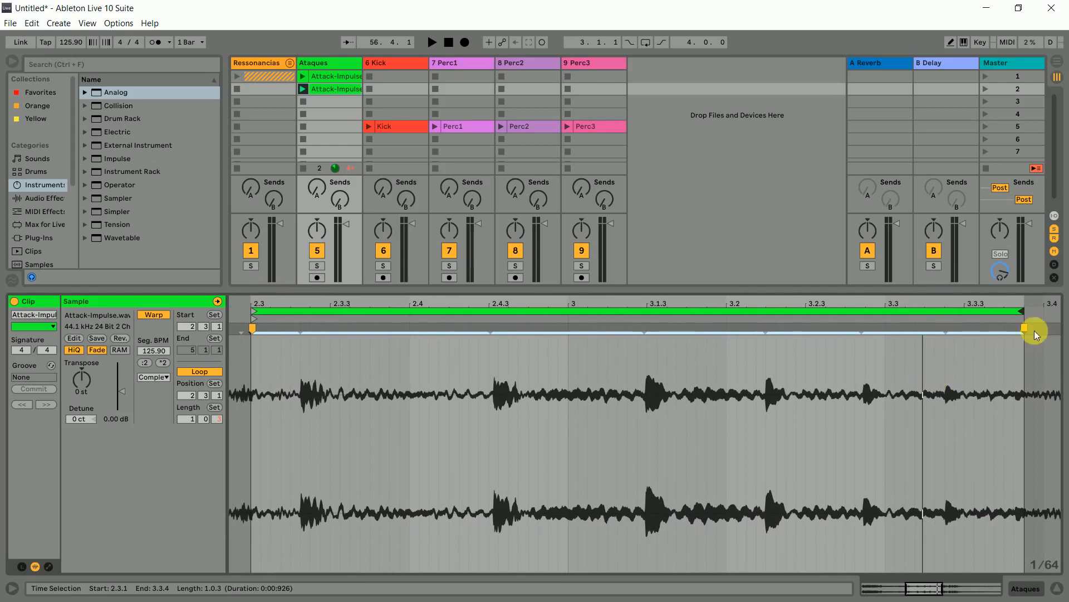
# Step: Compare the Complex Pro and Complex warp modes on the clip and leave it set to Complex Pro
pyautogui.click(167, 377)
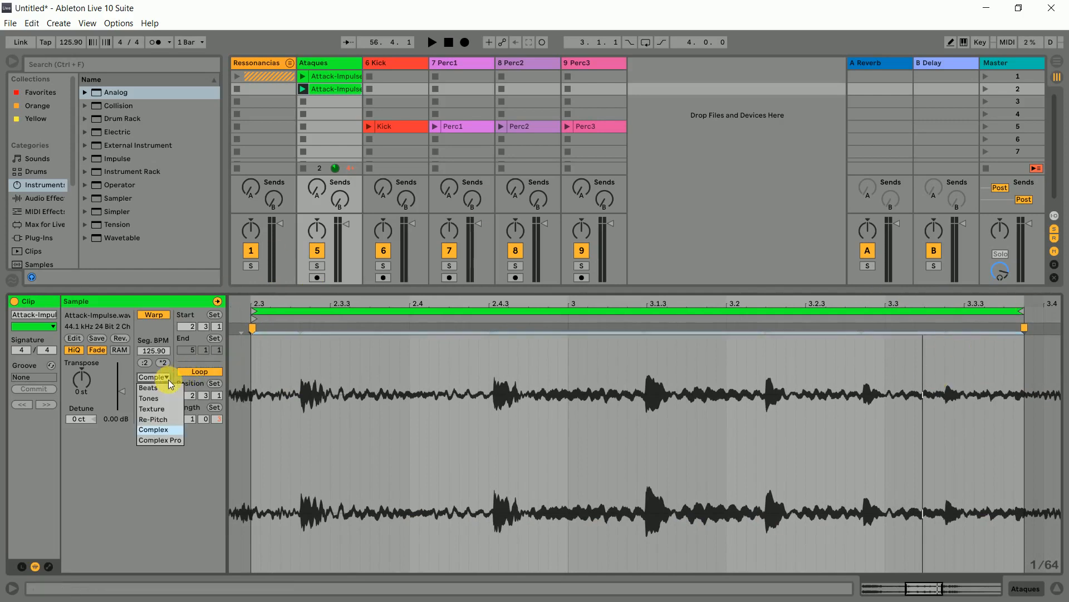
pyautogui.click(176, 440)
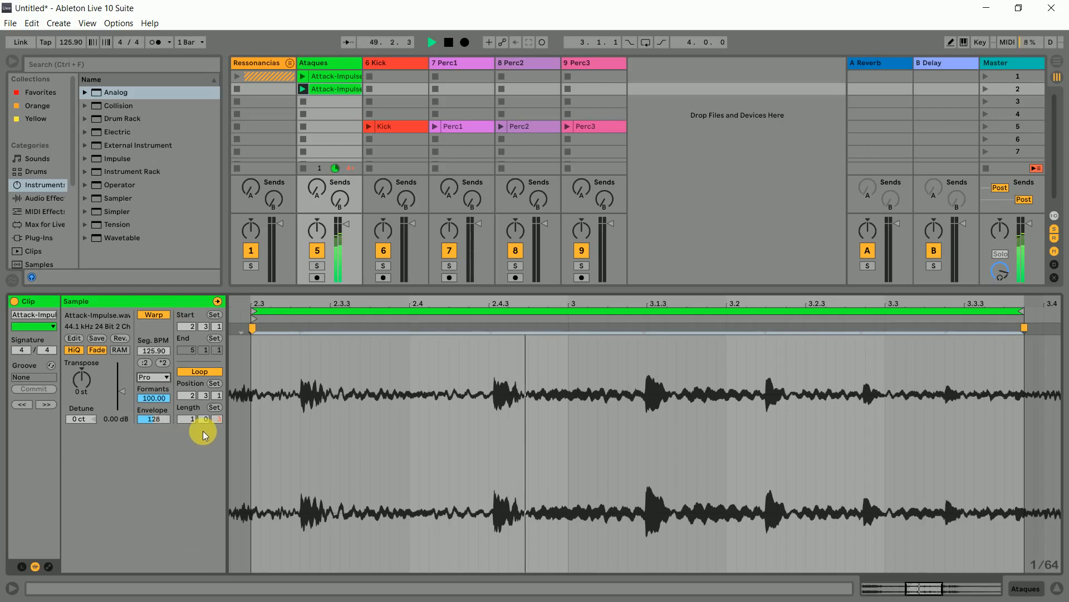
pyautogui.click(160, 377)
pyautogui.click(159, 429)
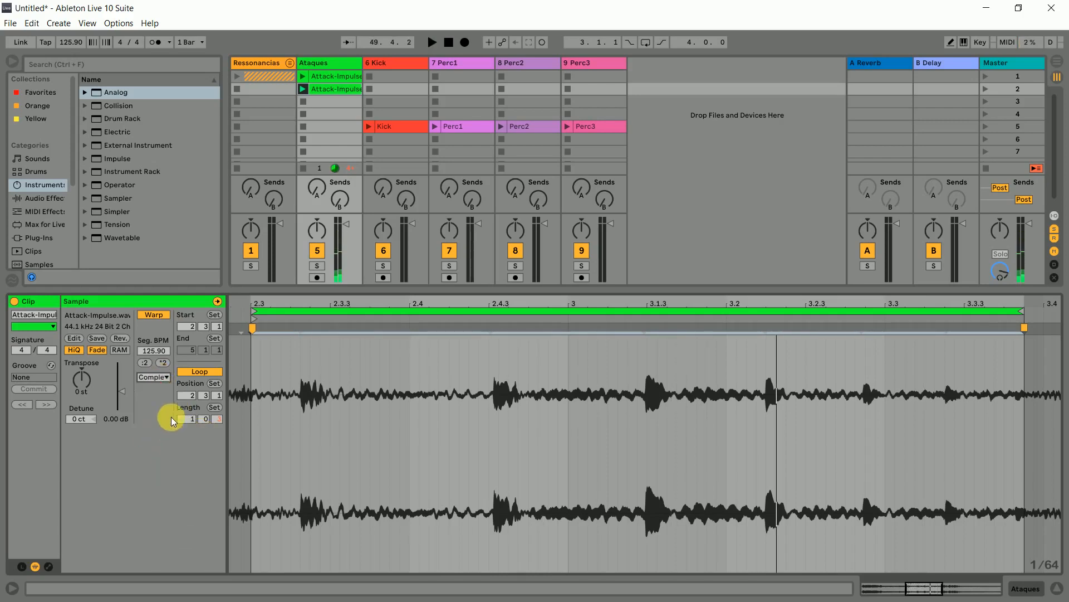
pyautogui.click(160, 377)
pyautogui.click(165, 440)
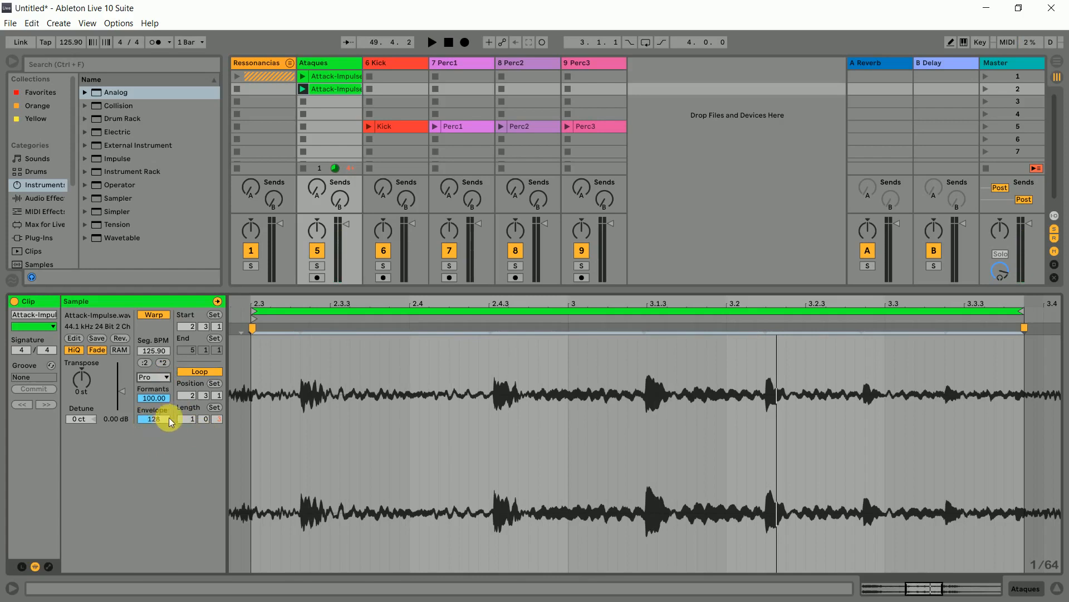
# Step: Adjust the Complex Pro settings to Formants 69.53 and Envelope 104
pyautogui.moveTo(169, 399)
pyautogui.mouseDown()
pyautogui.moveTo(168, 437)
pyautogui.moveTo(169, 398)
pyautogui.mouseUp()
pyautogui.moveTo(158, 418)
pyautogui.mouseDown()
pyautogui.moveTo(159, 442)
pyautogui.moveTo(159, 397)
pyautogui.moveTo(161, 423)
pyautogui.mouseUp()
pyautogui.moveTo(160, 398)
pyautogui.mouseDown()
pyautogui.moveTo(160, 443)
pyautogui.moveTo(161, 401)
pyautogui.mouseUp()
pyautogui.moveTo(160, 401); pyautogui.dragTo(160, 370)
pyautogui.moveTo(166, 399)
pyautogui.mouseDown()
pyautogui.moveTo(166, 440)
pyautogui.moveTo(166, 397)
pyautogui.mouseUp()
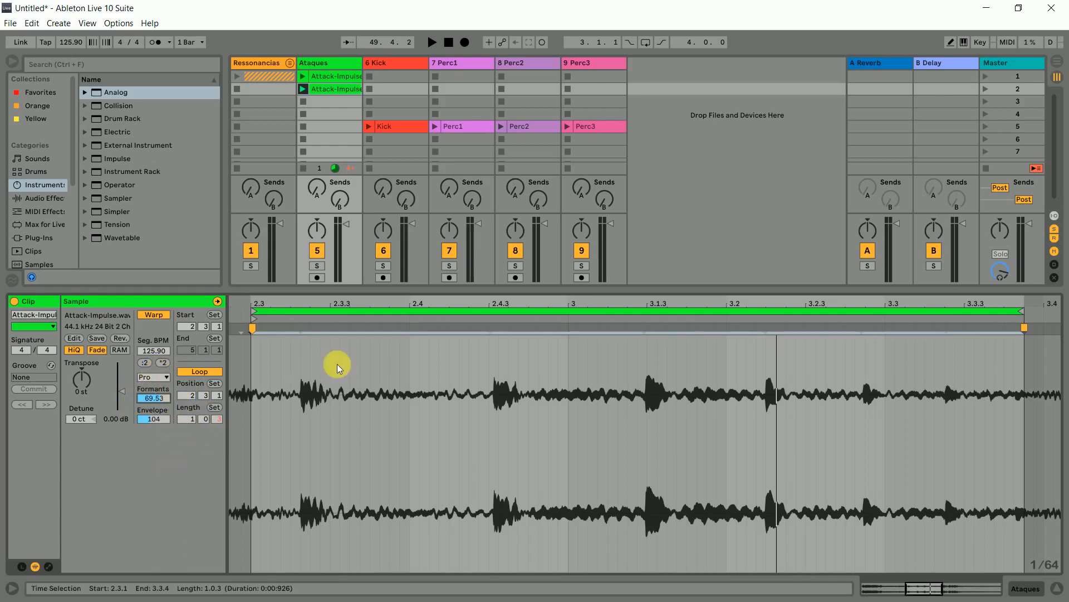
pyautogui.moveTo(407, 302); pyautogui.dragTo(577, 292)
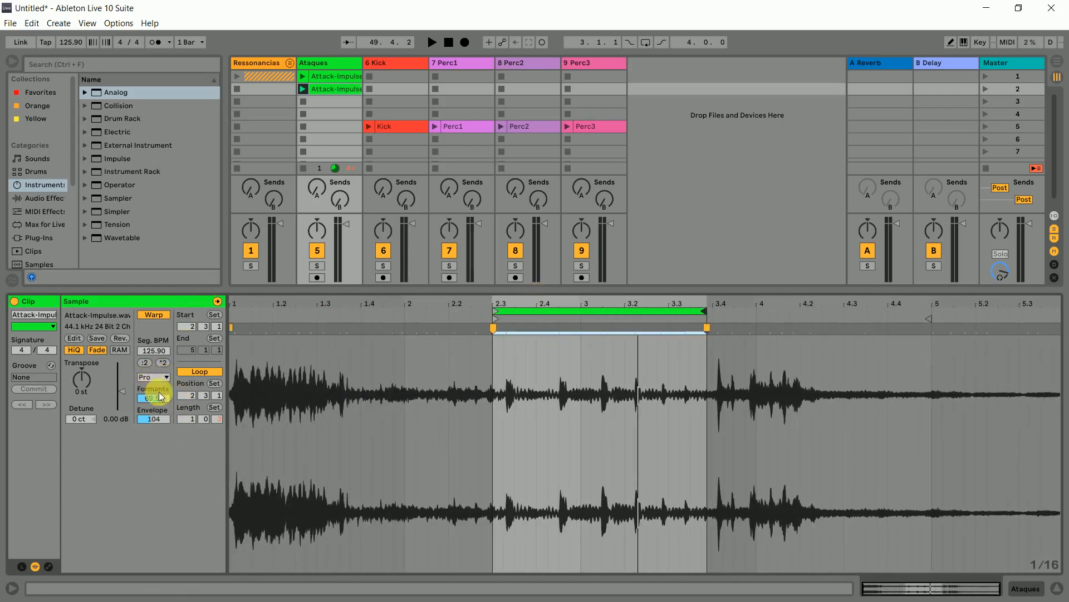
pyautogui.click(163, 378)
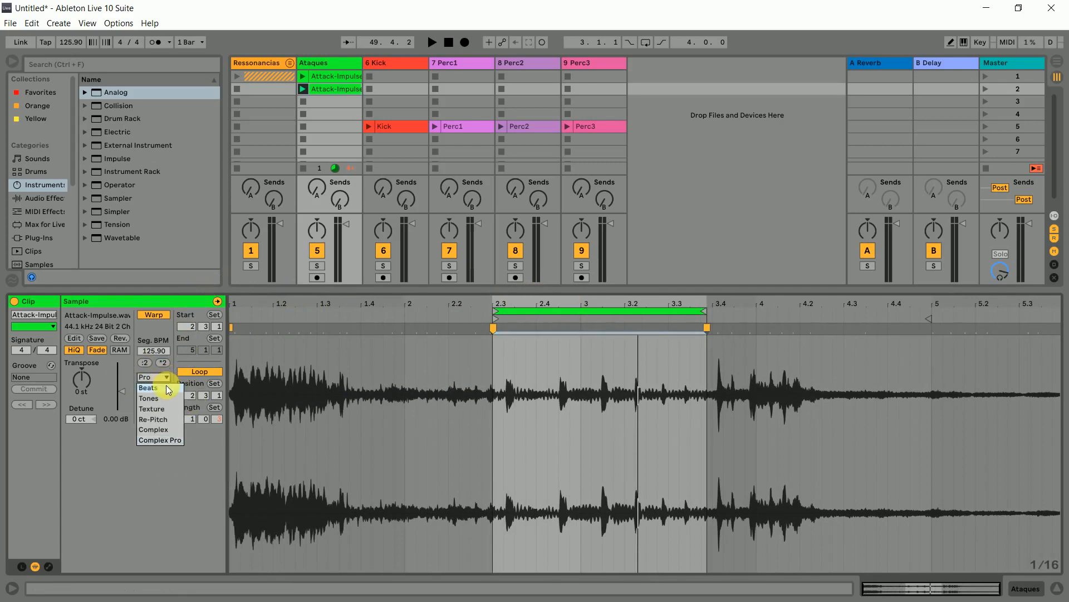
pyautogui.click(168, 460)
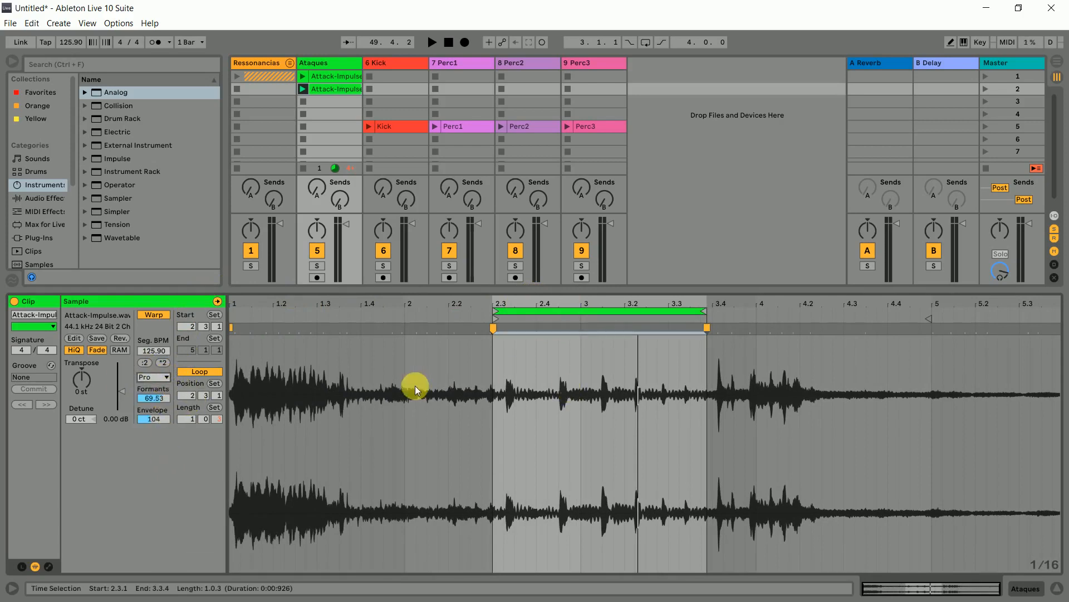
pyautogui.moveTo(629, 305)
pyautogui.mouseDown()
pyautogui.moveTo(626, 320)
pyautogui.moveTo(622, 306)
pyautogui.mouseUp()
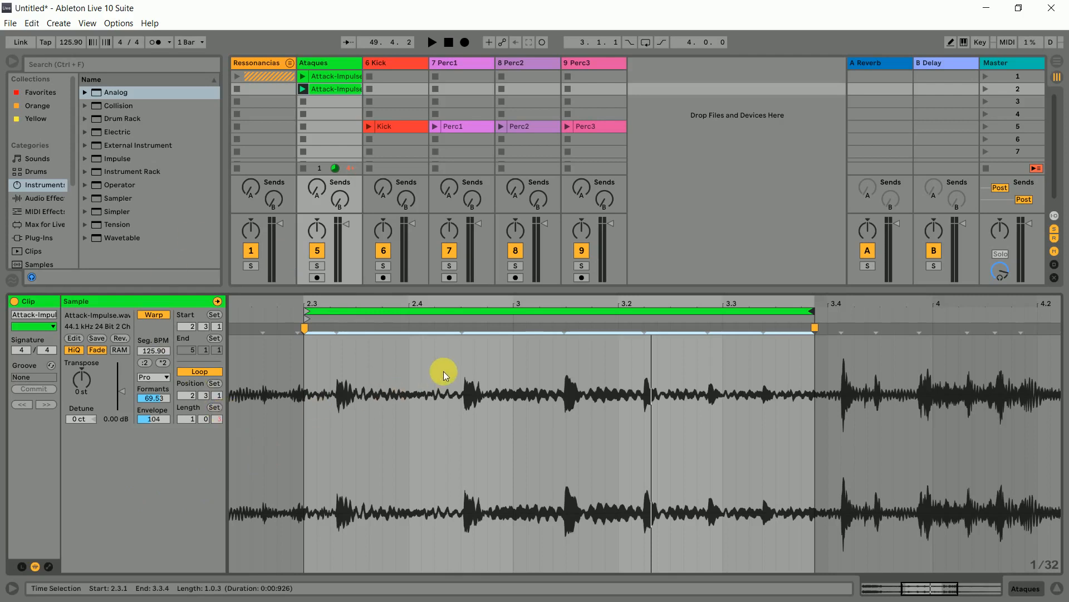
pyautogui.hotkey('ctrl', 'a')
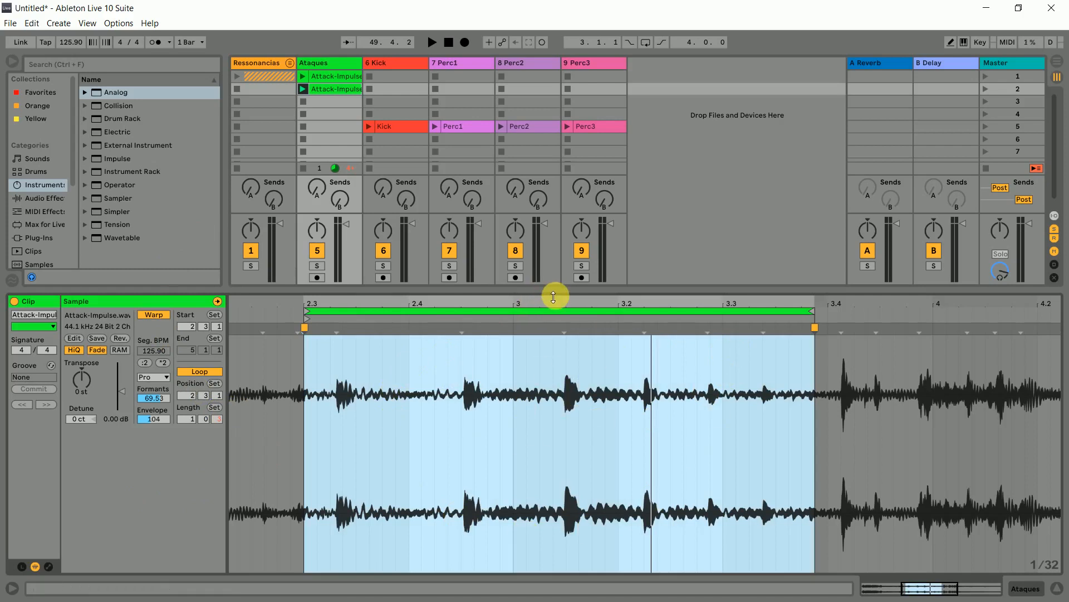
pyautogui.moveTo(556, 306); pyautogui.dragTo(556, 250)
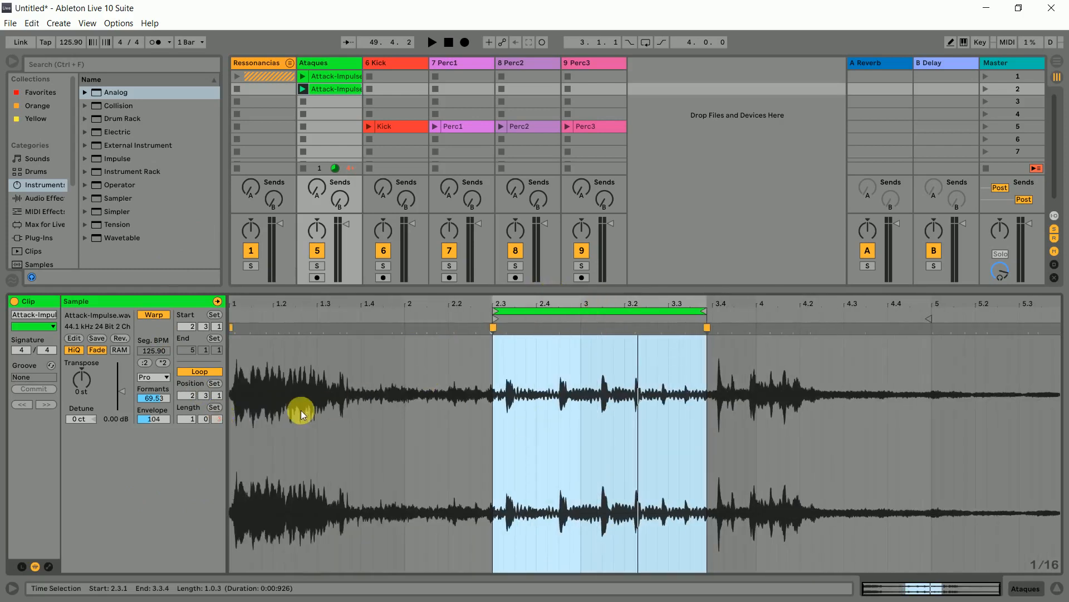
# Step: Compress the looped section by moving its end warp marker to 2.4.4, and stretch it back to 3.3.4
pyautogui.moveTo(630, 303); pyautogui.dragTo(614, 358)
pyautogui.moveTo(806, 330)
pyautogui.mouseDown()
pyautogui.moveTo(642, 355)
pyautogui.moveTo(470, 351)
pyautogui.mouseUp()
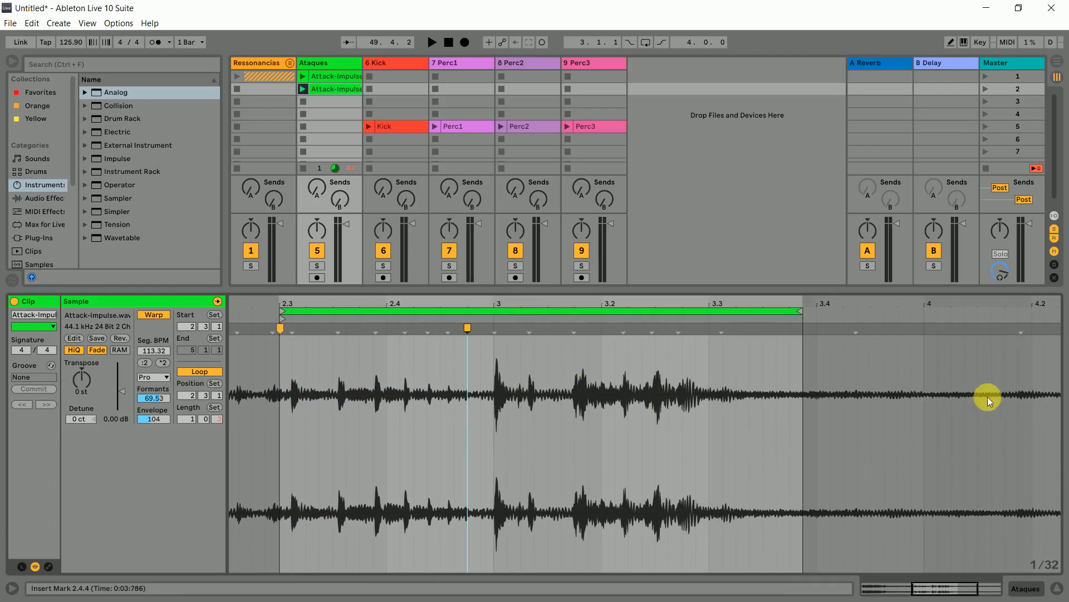
pyautogui.moveTo(467, 327); pyautogui.dragTo(800, 366)
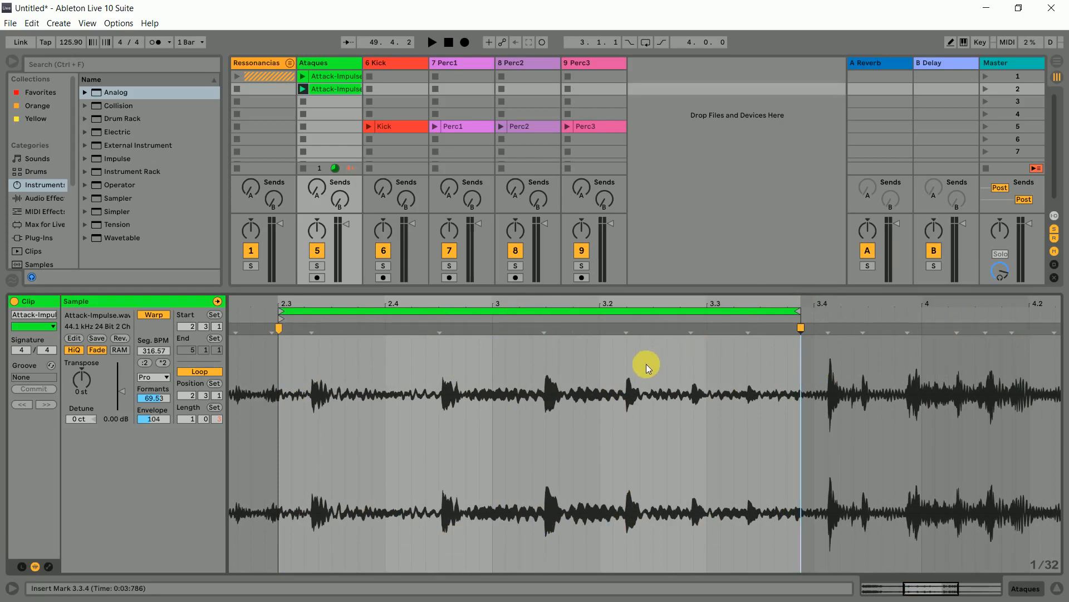
# Step: Crop the clip's sample to the looped section
pyautogui.click(721, 356)
pyautogui.rightClick(610, 366)
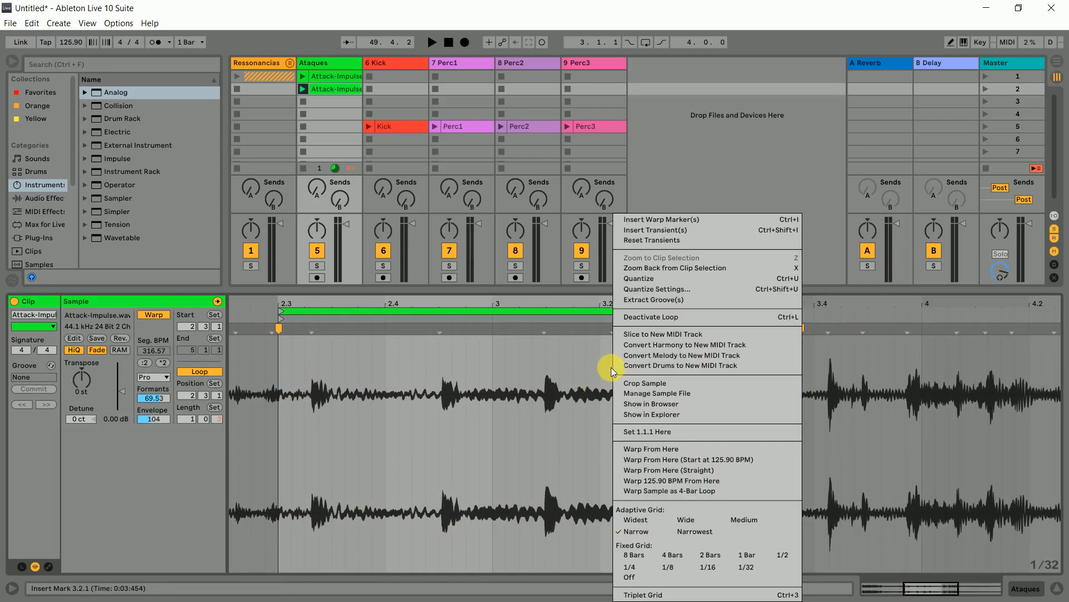
pyautogui.rightClick(559, 373)
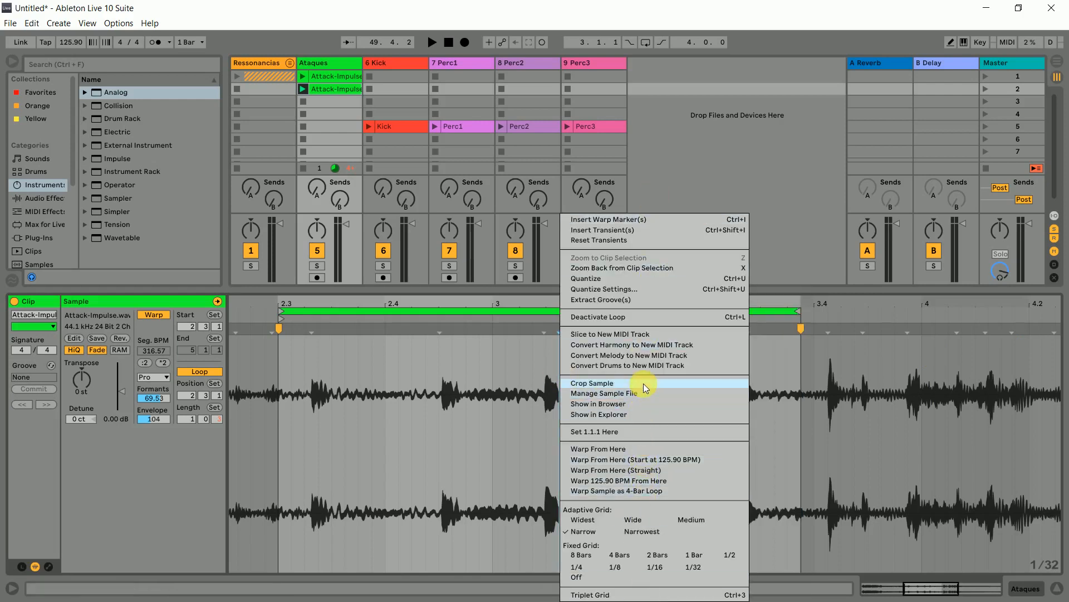
pyautogui.click(611, 386)
pyautogui.click(639, 300)
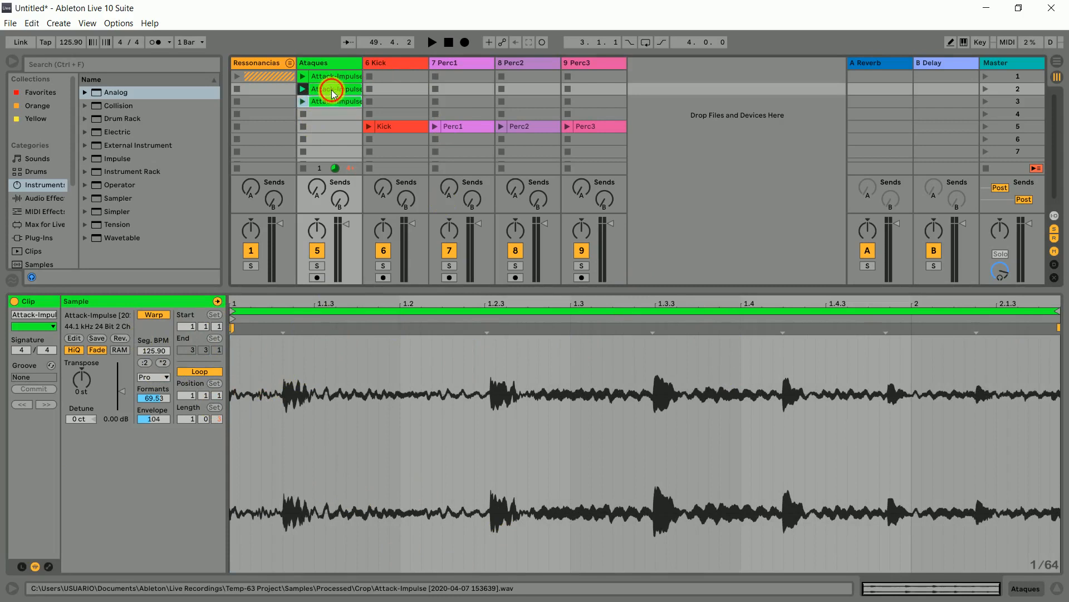
# Step: Duplicate the cropped clip into the third slot of the Ataques track and reverse the copy
pyautogui.click(335, 98)
pyautogui.click(334, 92)
pyautogui.click(336, 100)
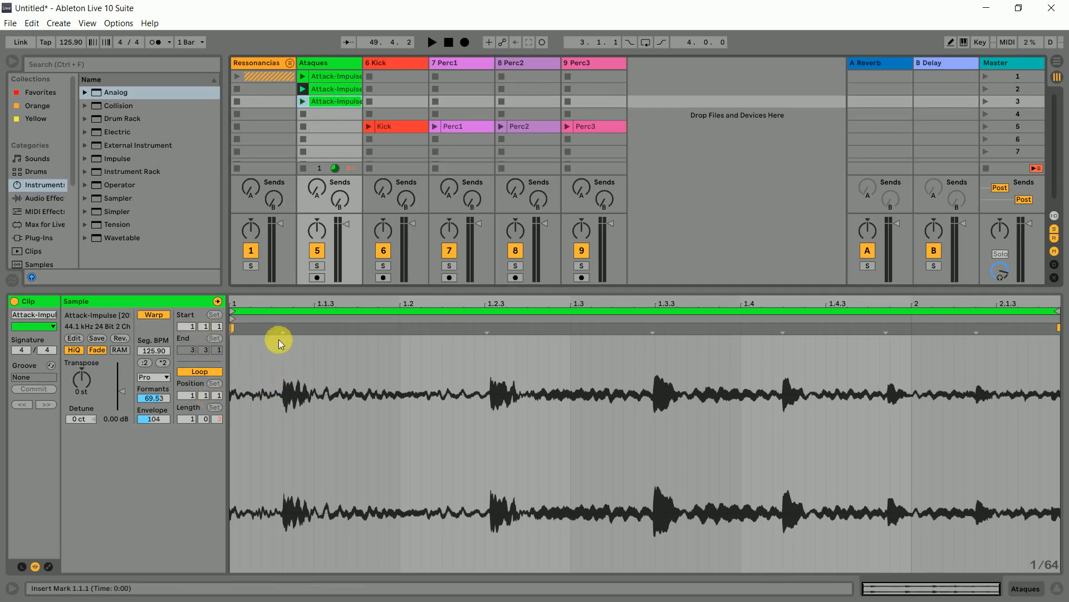
pyautogui.click(124, 337)
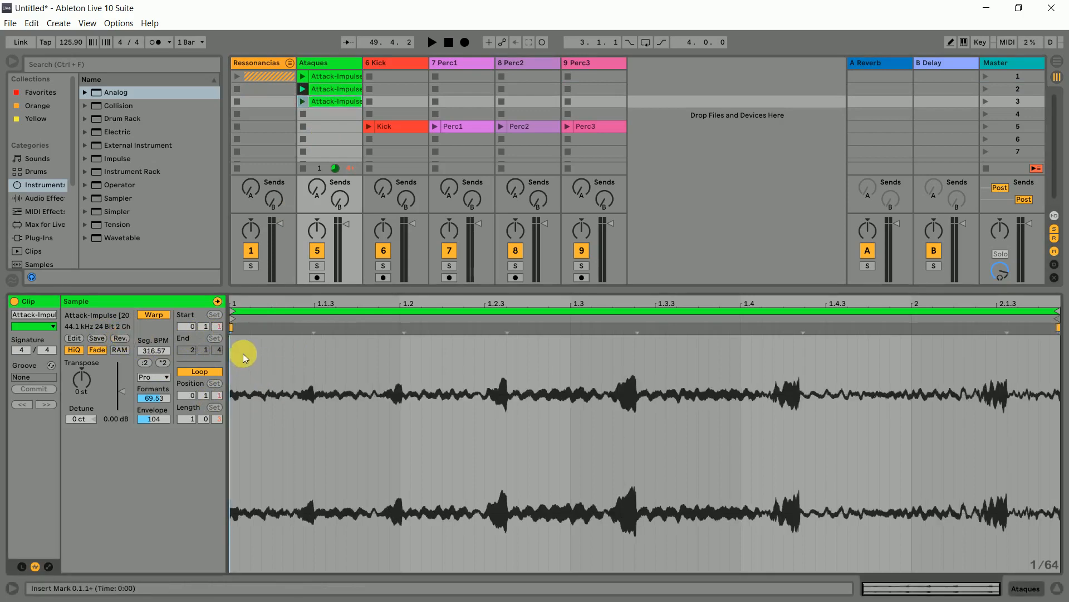
# Step: Play the cropped clip and its reversed copy in turn to compare them, and stop the track's clips
pyautogui.click(305, 89)
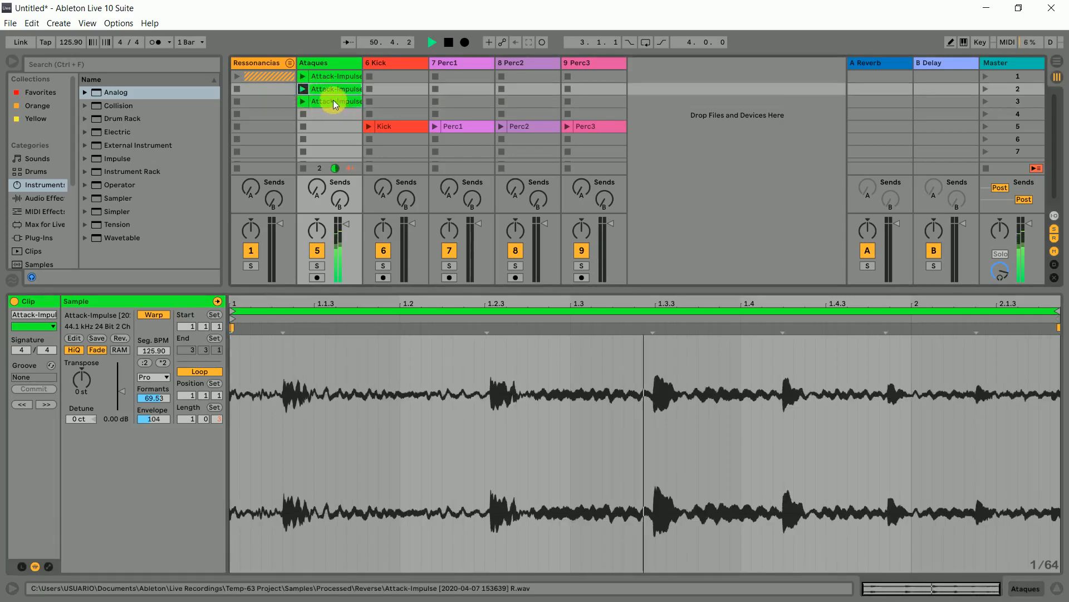
pyautogui.click(305, 101)
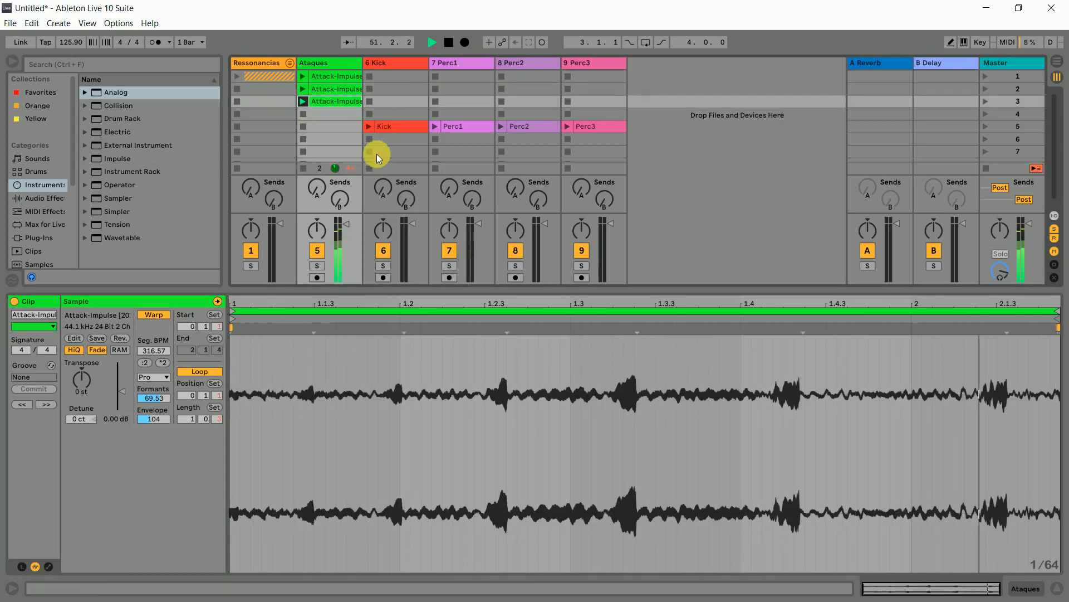
pyautogui.click(306, 113)
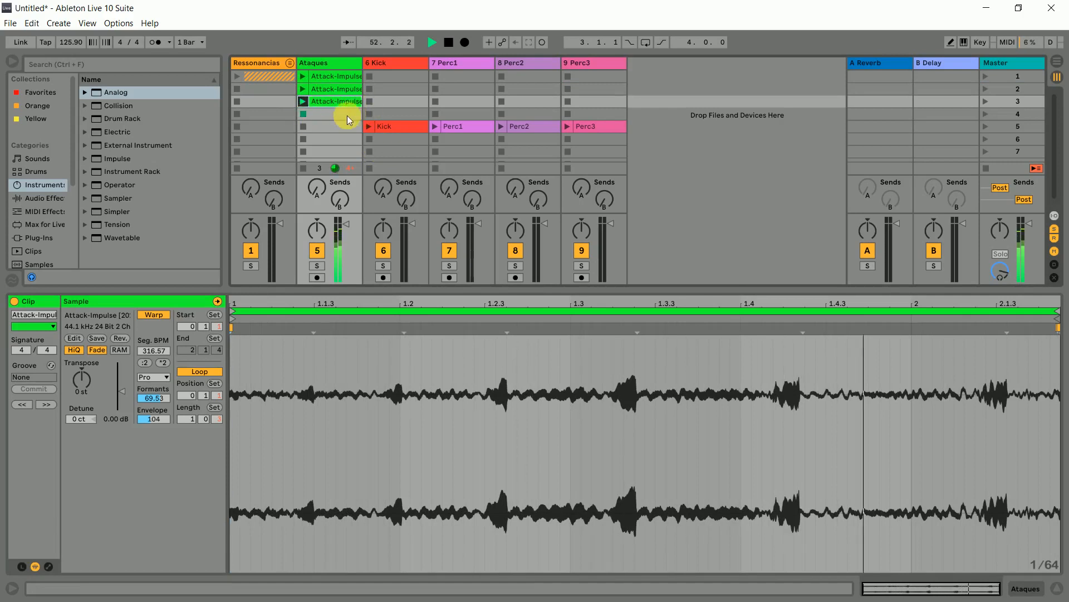